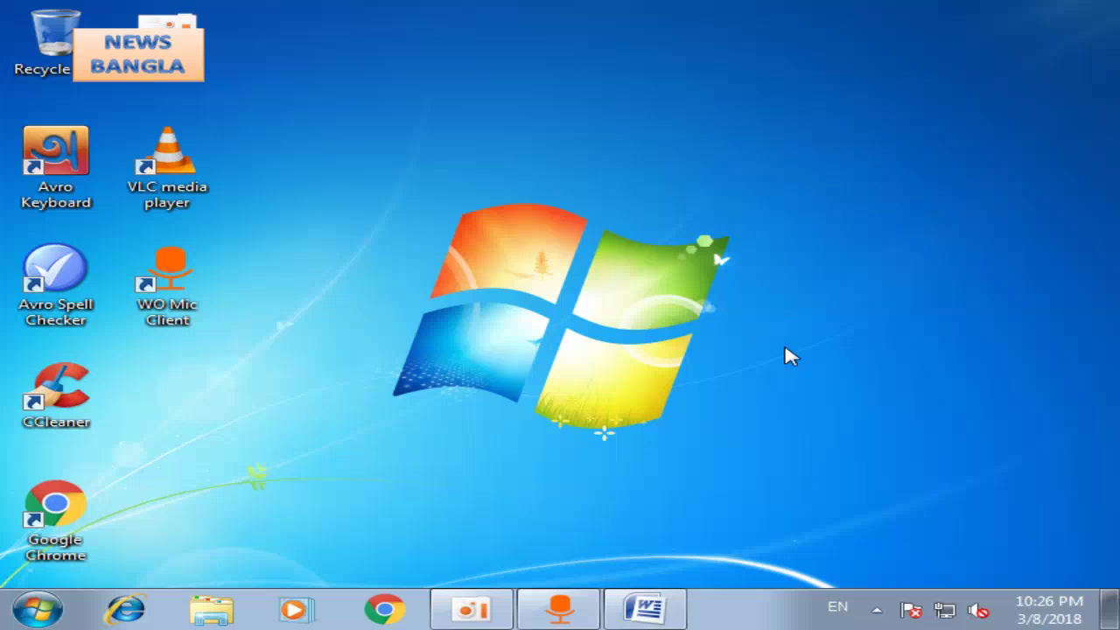
Switch to the Doc1.docx document in Word and place the insertion point at the start of the first paragraph
{"action": "left_click", "coordinate": [643, 612]}
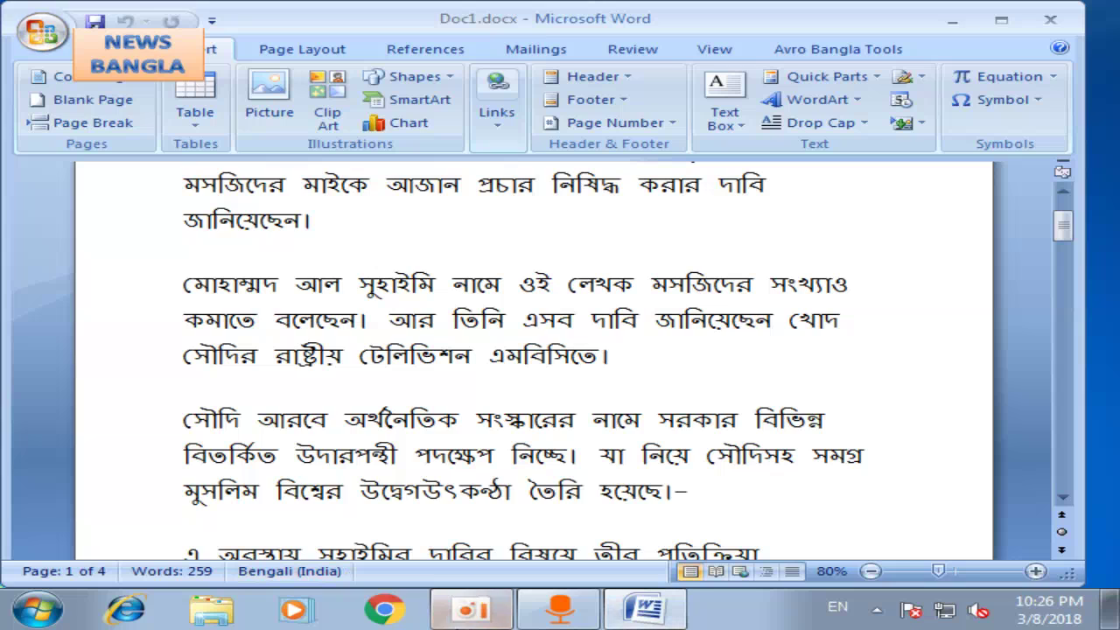
{"action": "scroll", "coordinate": [7, 367], "scroll_direction": "up", "scroll_amount": 1}
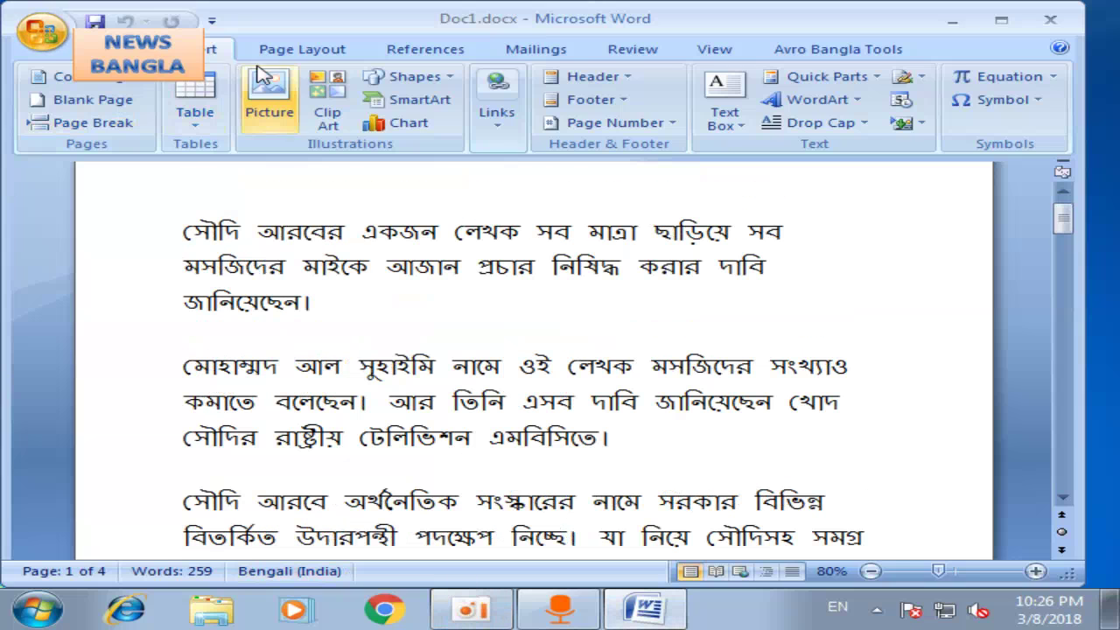
{"action": "left_click", "coordinate": [131, 49]}
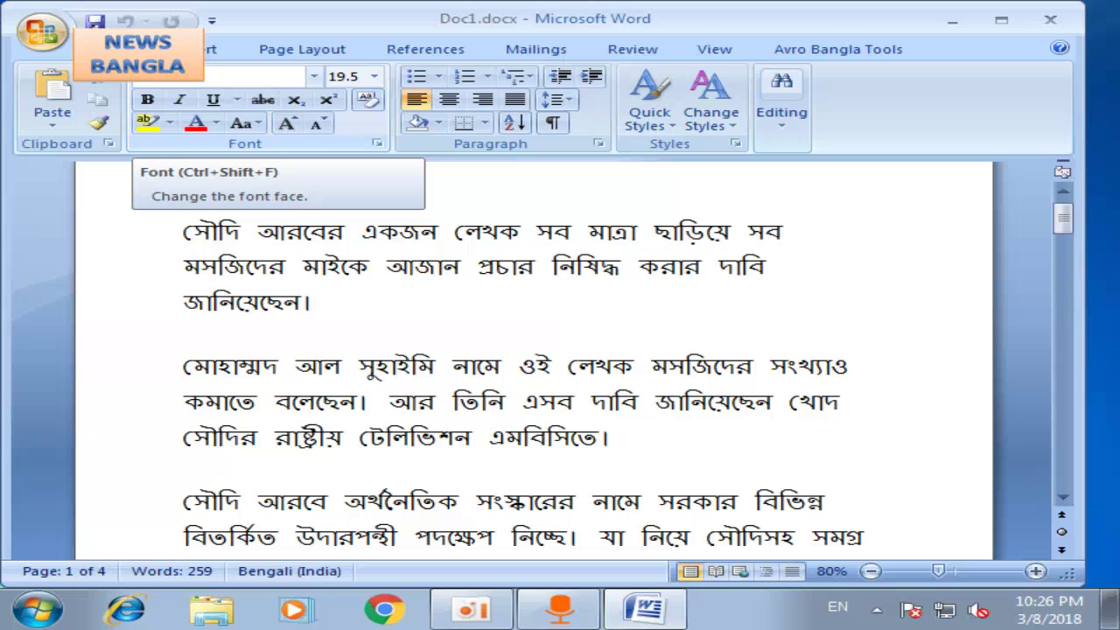
{"action": "left_click", "coordinate": [524, 358]}
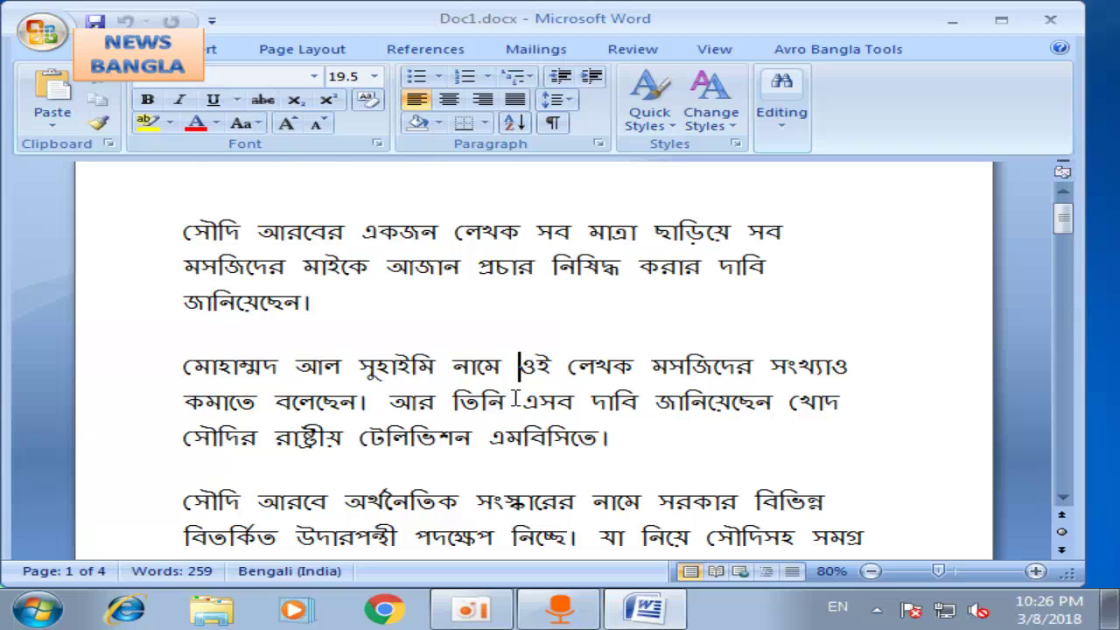
{"action": "left_click", "coordinate": [372, 405]}
{"action": "left_click", "coordinate": [169, 227]}
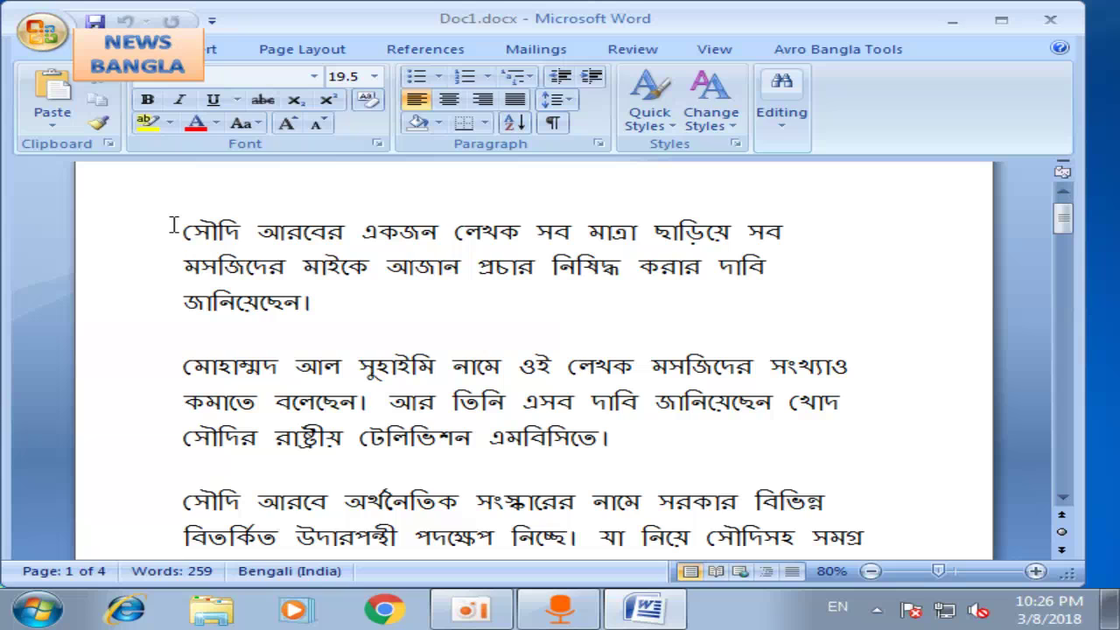
{"action": "scroll", "coordinate": [490, 420], "scroll_direction": "down", "scroll_amount": 1}
{"action": "scroll", "coordinate": [492, 429], "scroll_direction": "up", "scroll_amount": 2}
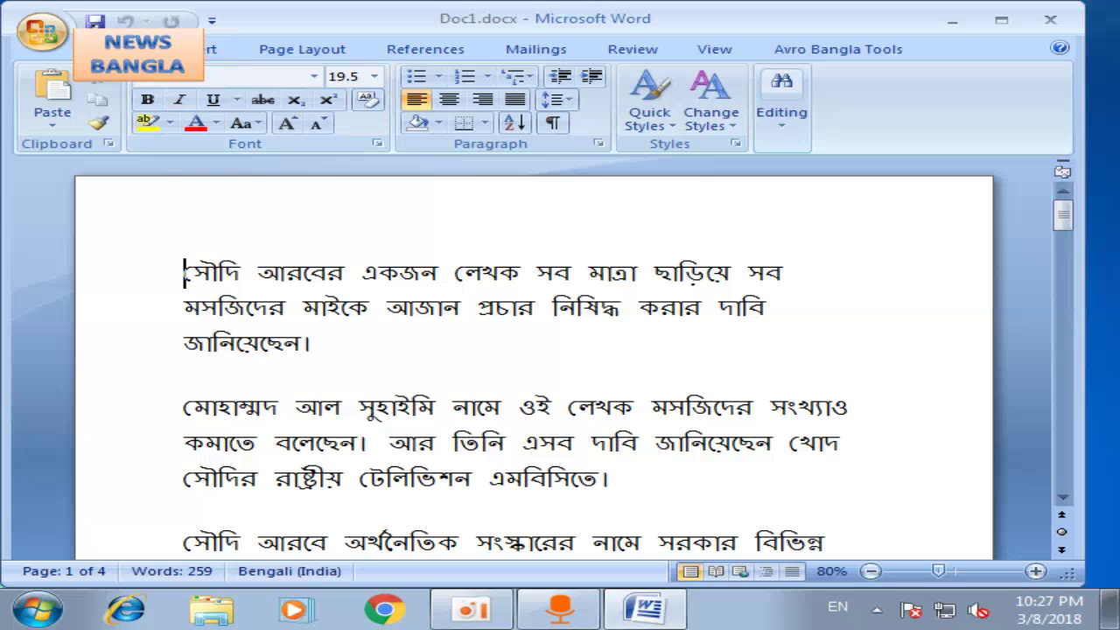
Start a new WordArt in the black arched style from the first row at the end of the first paragraph
{"action": "left_click", "coordinate": [209, 49]}
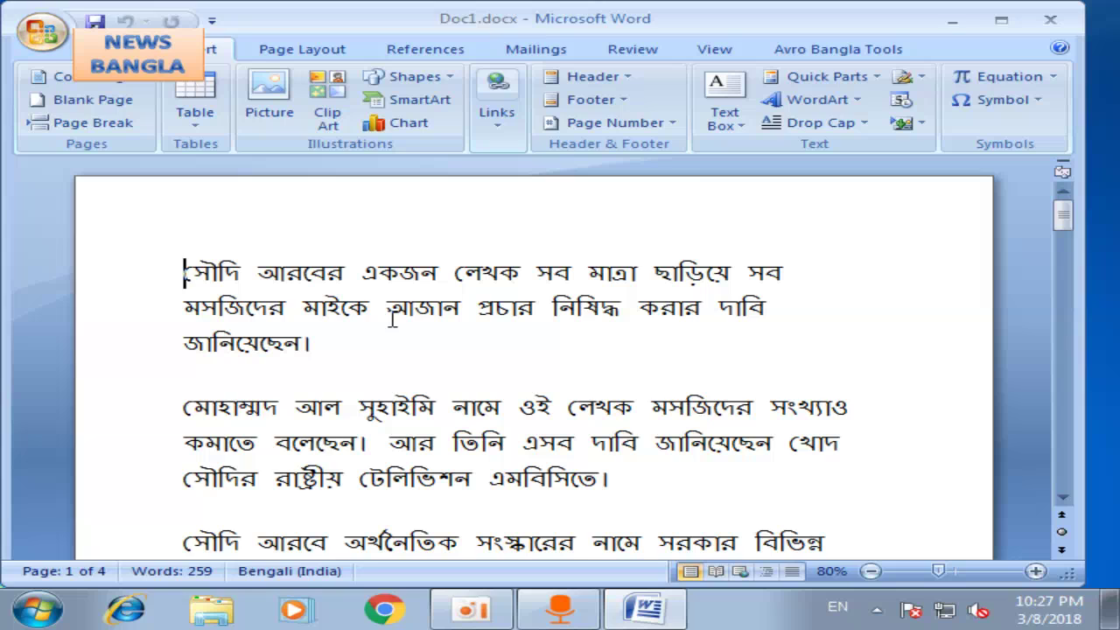
{"action": "left_click", "coordinate": [337, 347]}
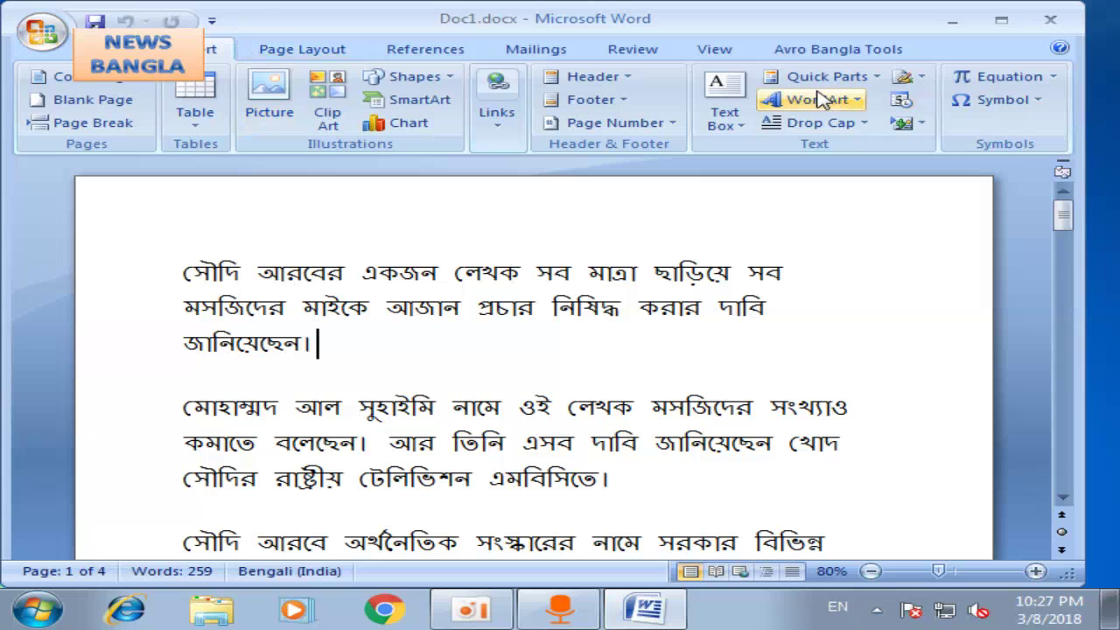
{"action": "left_click", "coordinate": [857, 103]}
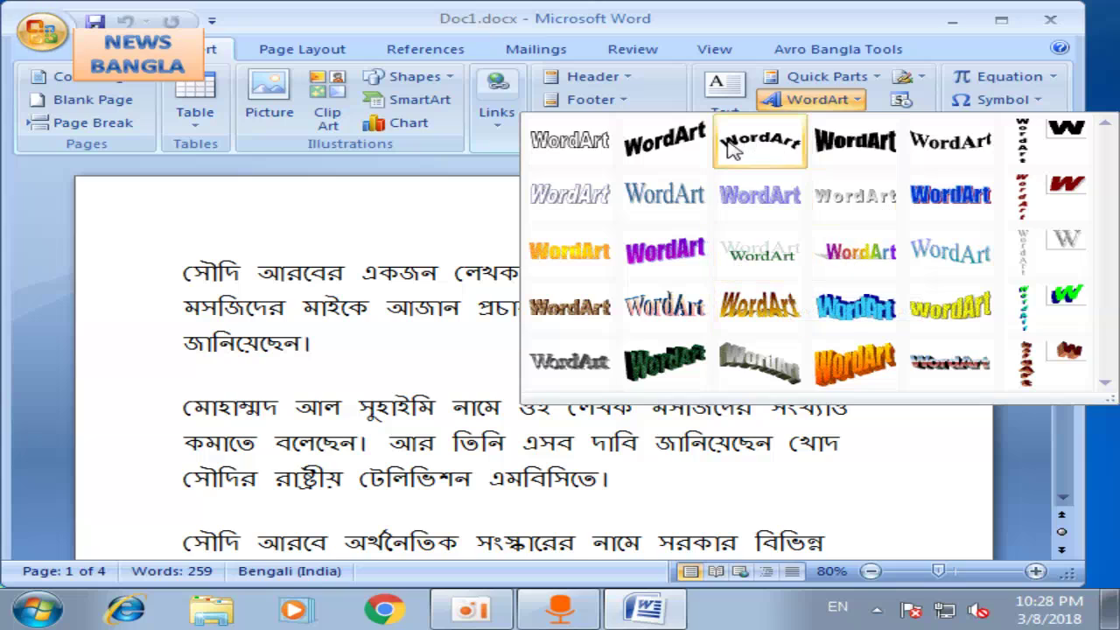
{"action": "left_click", "coordinate": [759, 156]}
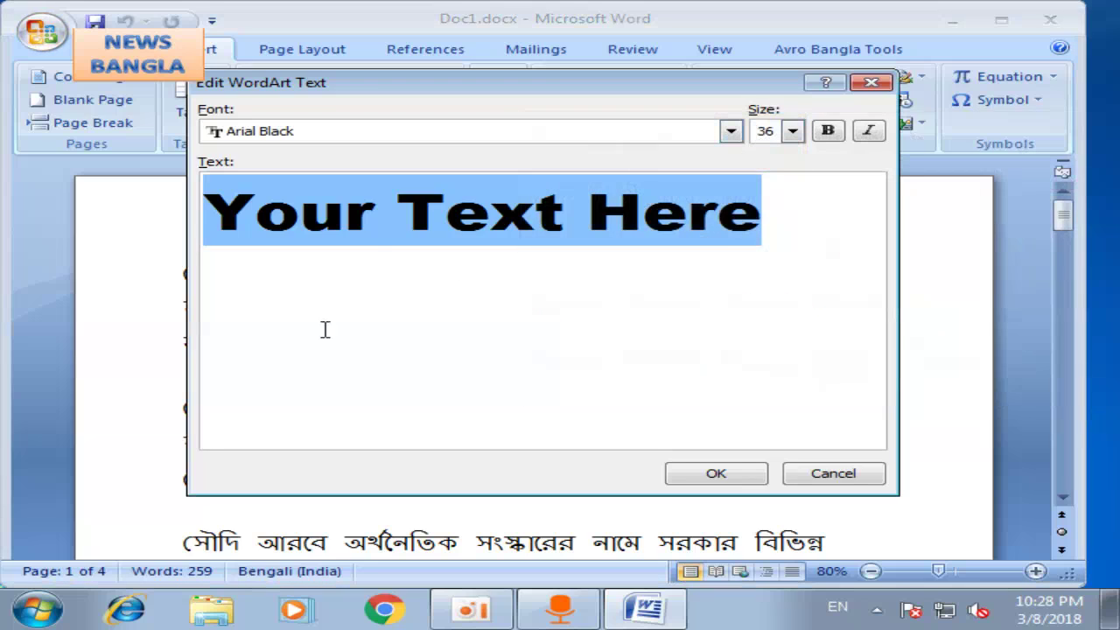
Replace the WordArt placeholder text with BANGLADESH
{"action": "left_click", "coordinate": [444, 220]}
{"action": "left_click", "coordinate": [784, 211]}
{"action": "left_click_drag", "start_coordinate": [784, 212], "coordinate": [287, 198]}
{"action": "type", "text": "ban"}
{"action": "key", "text": "BackSpace"}
{"action": "key", "text": "BackSpace"}
{"action": "key", "text": "BackSpace"}
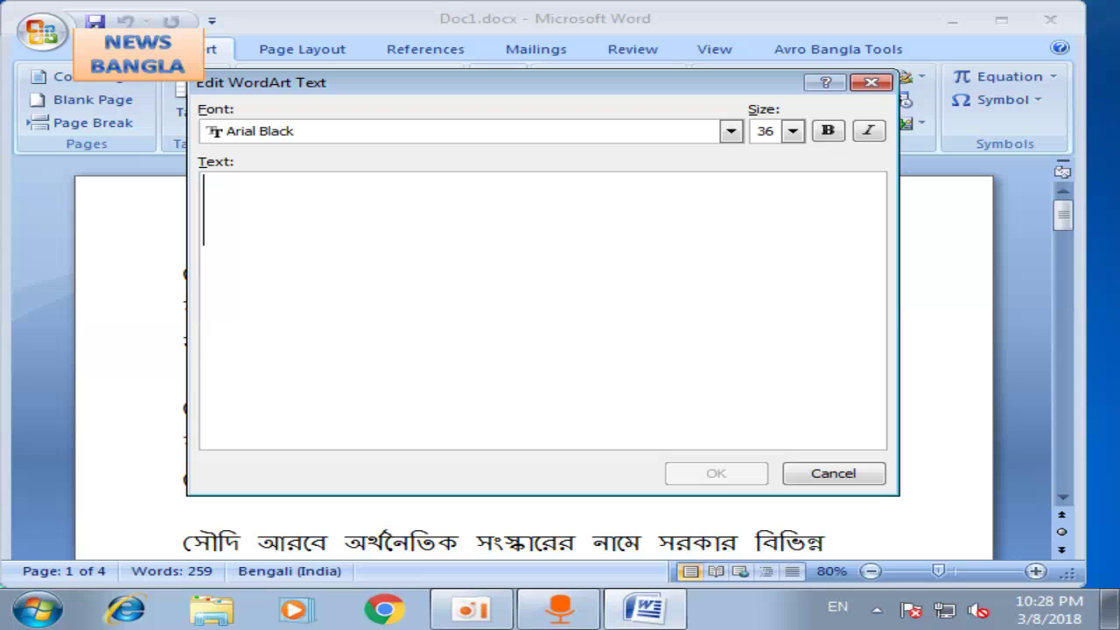
{"action": "type", "text": "BANGLA"}
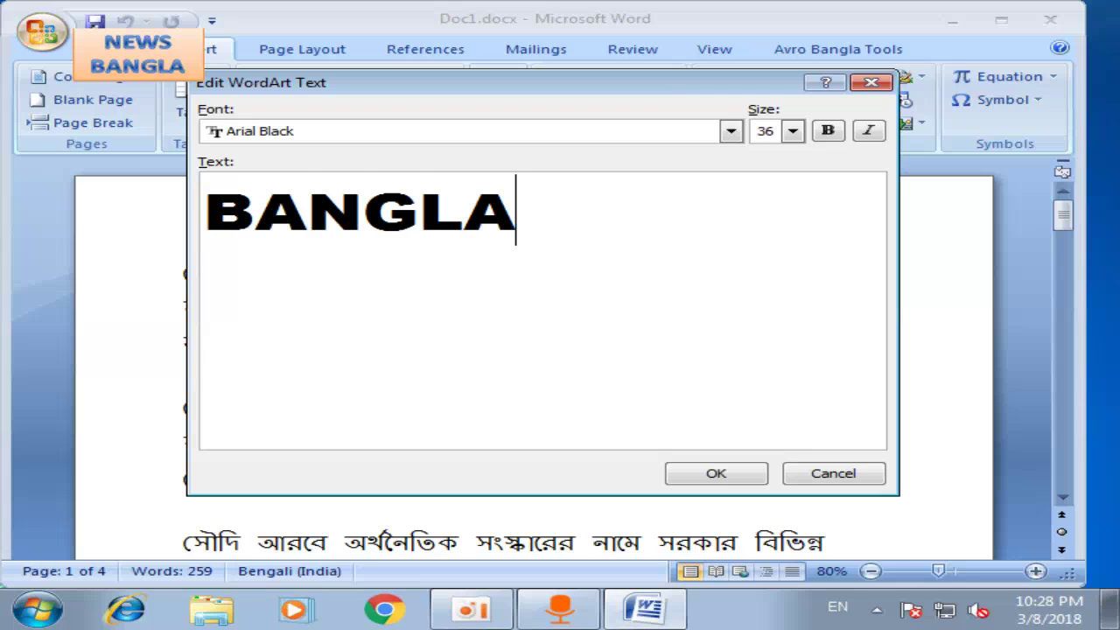
{"action": "type", "text": "D"}
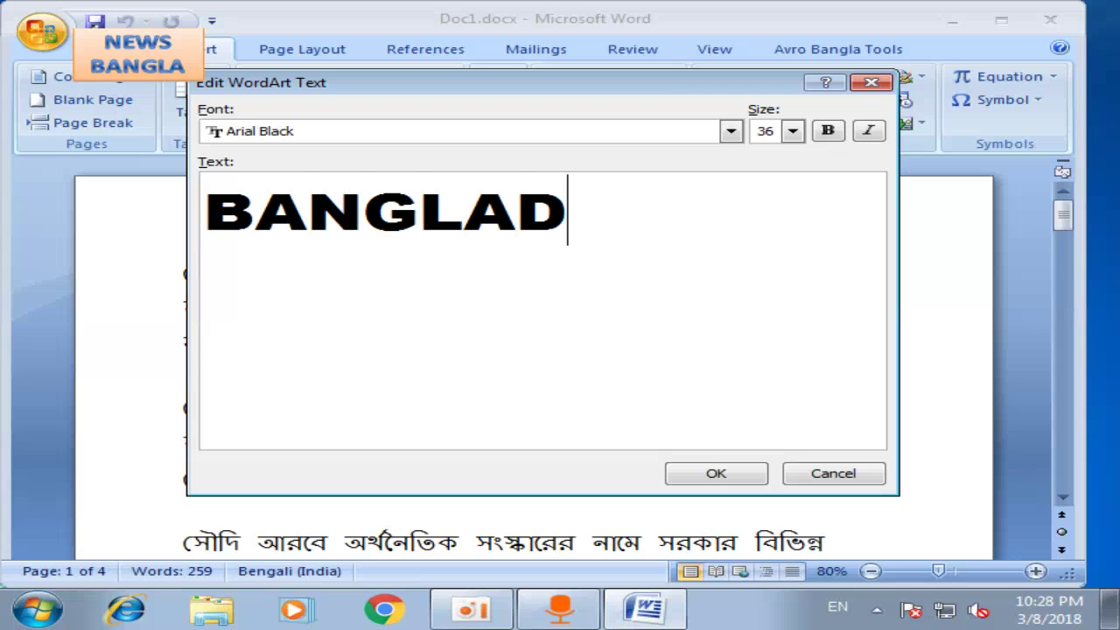
{"action": "type", "text": "ESH"}
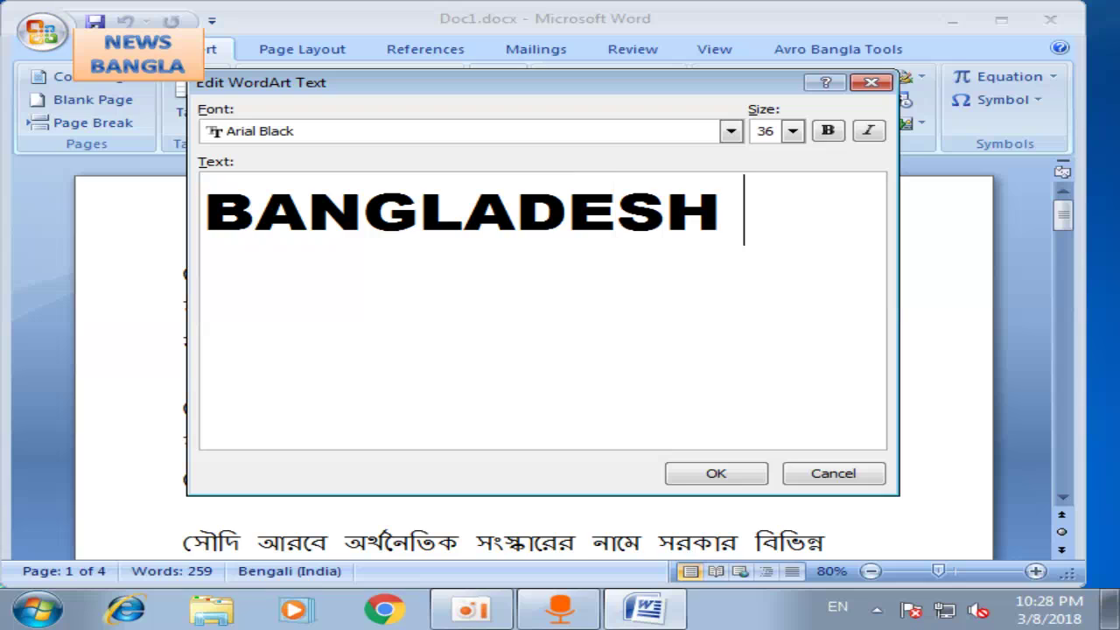
Try size 18 for the WordArt text and set it back to 36
{"action": "left_click", "coordinate": [792, 133]}
{"action": "left_click", "coordinate": [766, 155]}
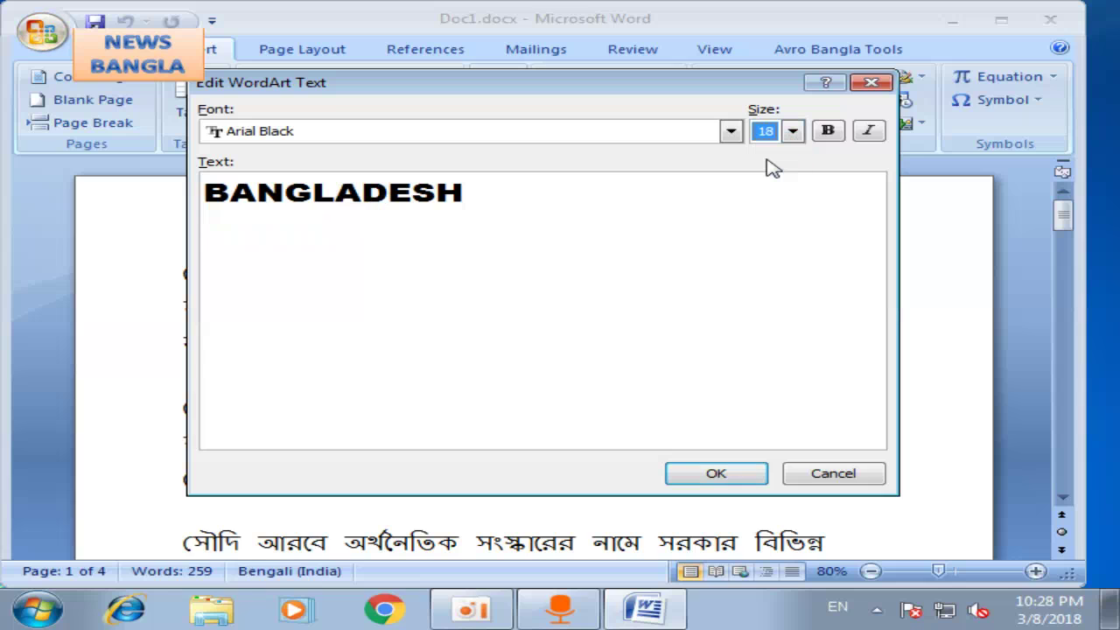
{"action": "left_click", "coordinate": [790, 133]}
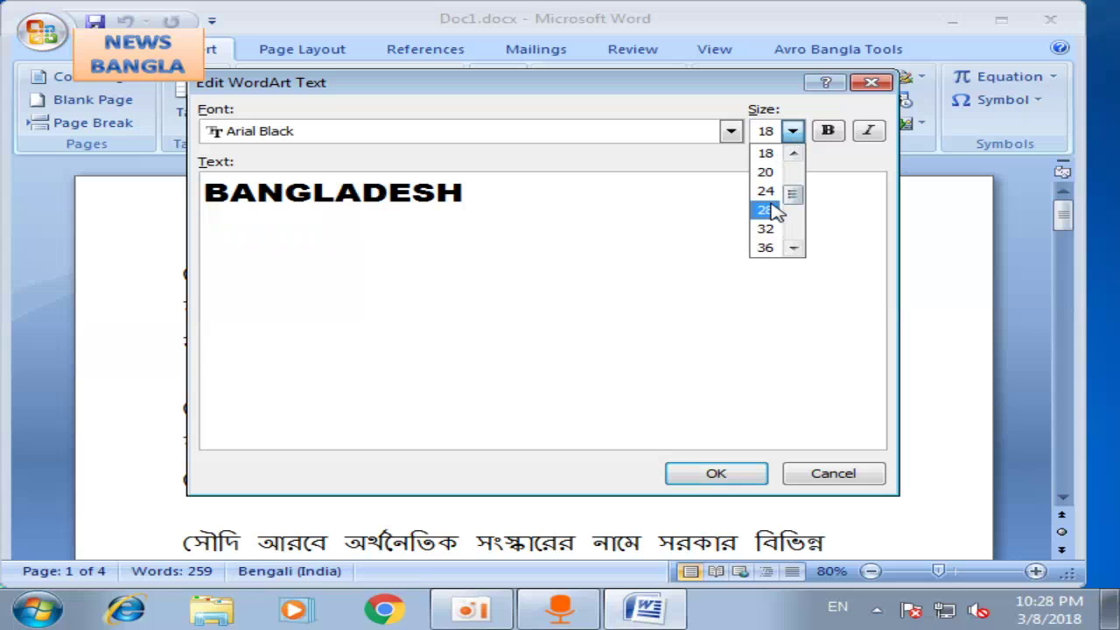
{"action": "left_click", "coordinate": [768, 249]}
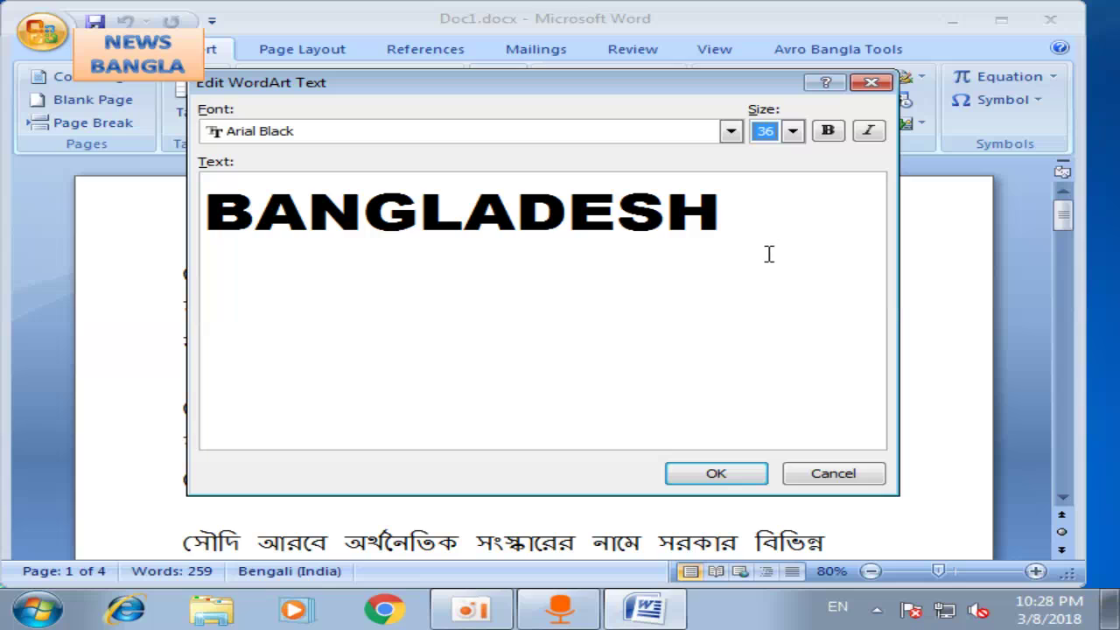
Try italic and bold formatting on the BANGLADESH text and turn both off again
{"action": "left_click", "coordinate": [576, 282]}
{"action": "left_click_drag", "start_coordinate": [805, 210], "coordinate": [216, 210]}
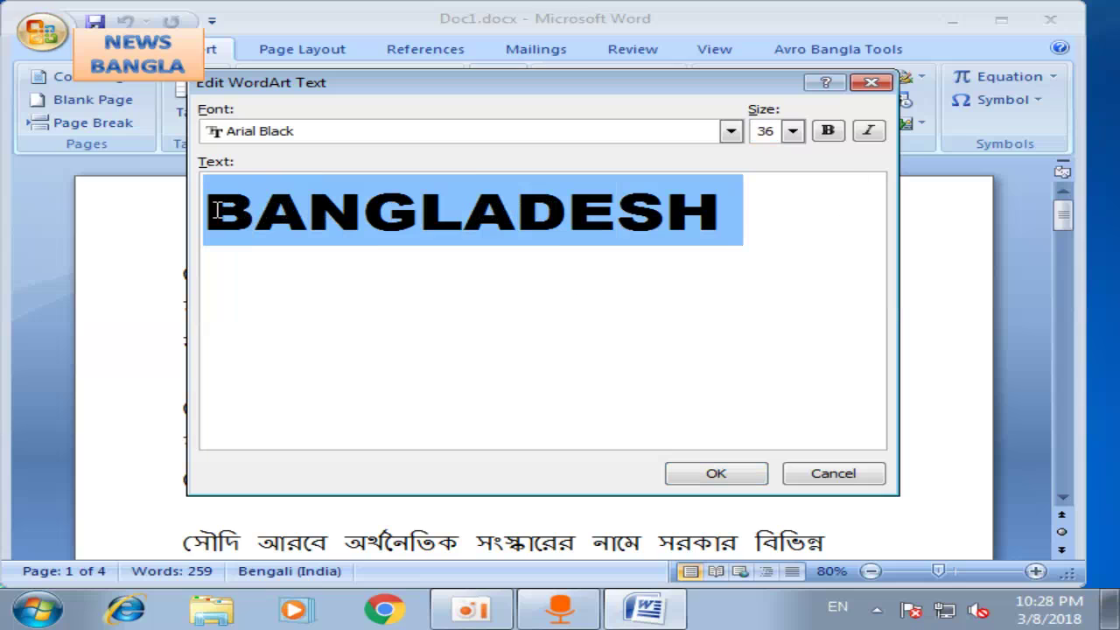
{"action": "left_click", "coordinate": [867, 130]}
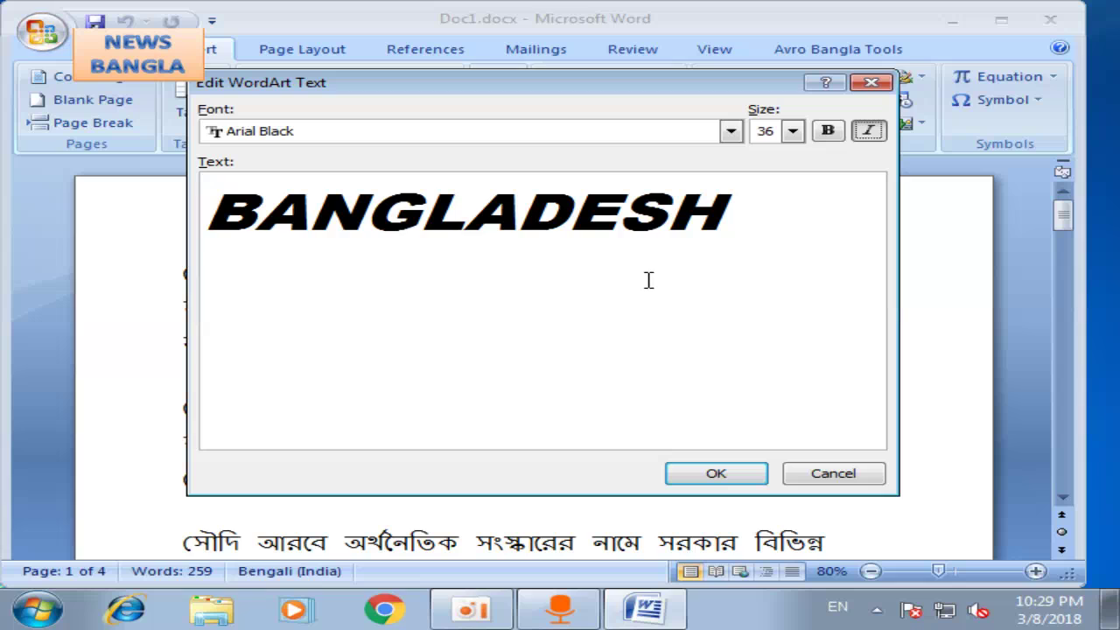
{"action": "left_click", "coordinate": [826, 132]}
{"action": "left_click_drag", "start_coordinate": [775, 214], "coordinate": [205, 219]}
{"action": "left_click", "coordinate": [826, 131]}
{"action": "left_click", "coordinate": [794, 212]}
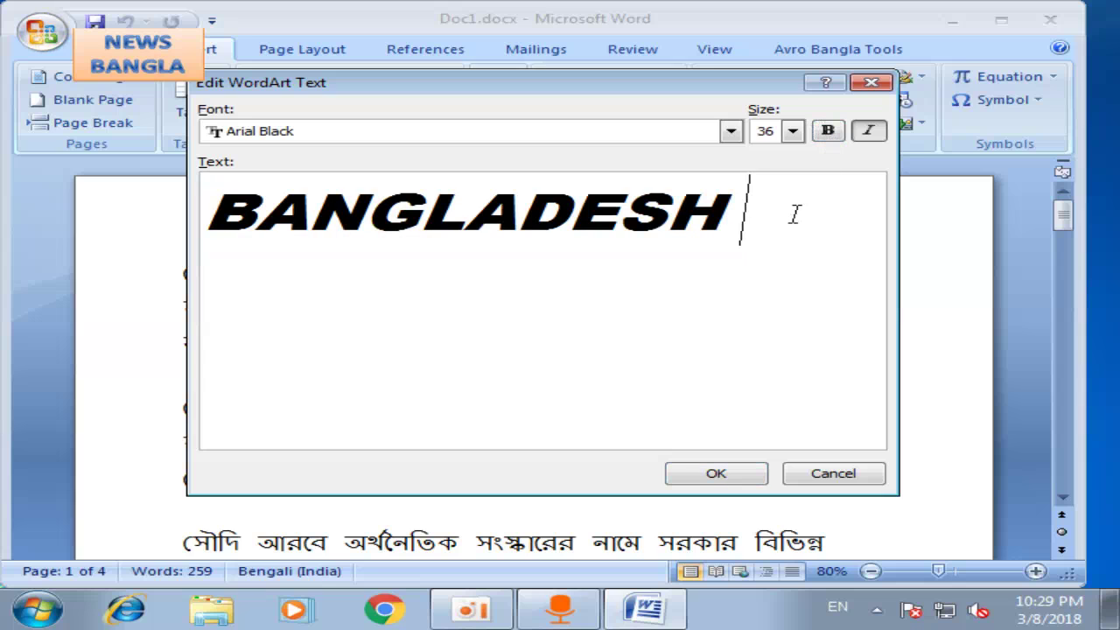
{"action": "left_click_drag", "start_coordinate": [805, 187], "coordinate": [209, 235]}
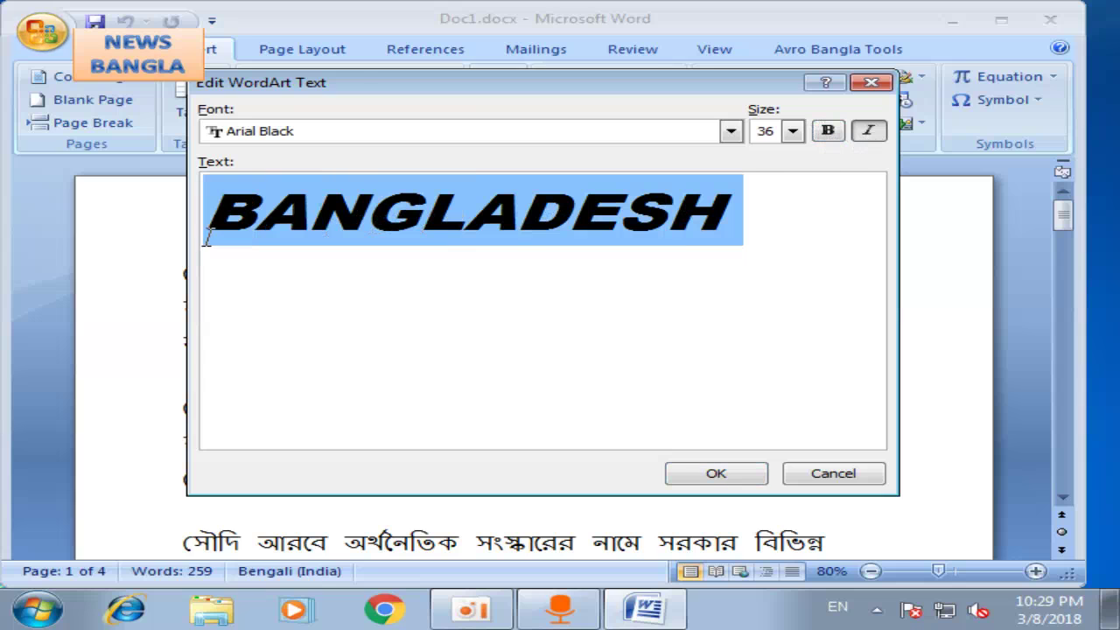
{"action": "left_click", "coordinate": [867, 130]}
{"action": "left_click", "coordinate": [762, 234]}
Make the BANGLADESH text bold and insert the WordArt into the document
{"action": "left_click_drag", "start_coordinate": [785, 180], "coordinate": [198, 242]}
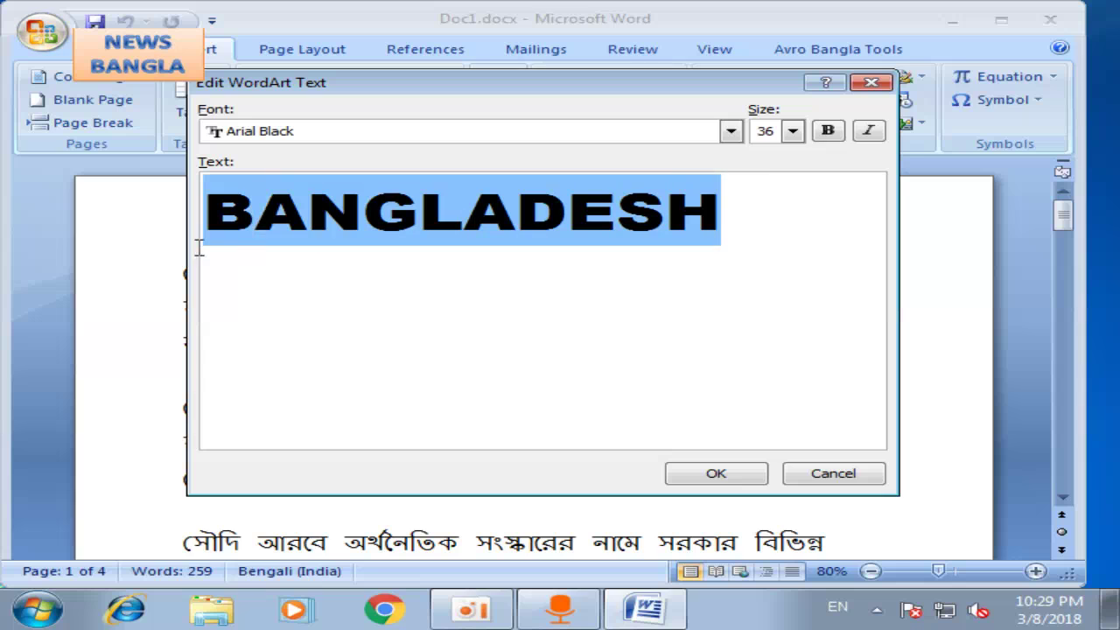
{"action": "left_click", "coordinate": [827, 130]}
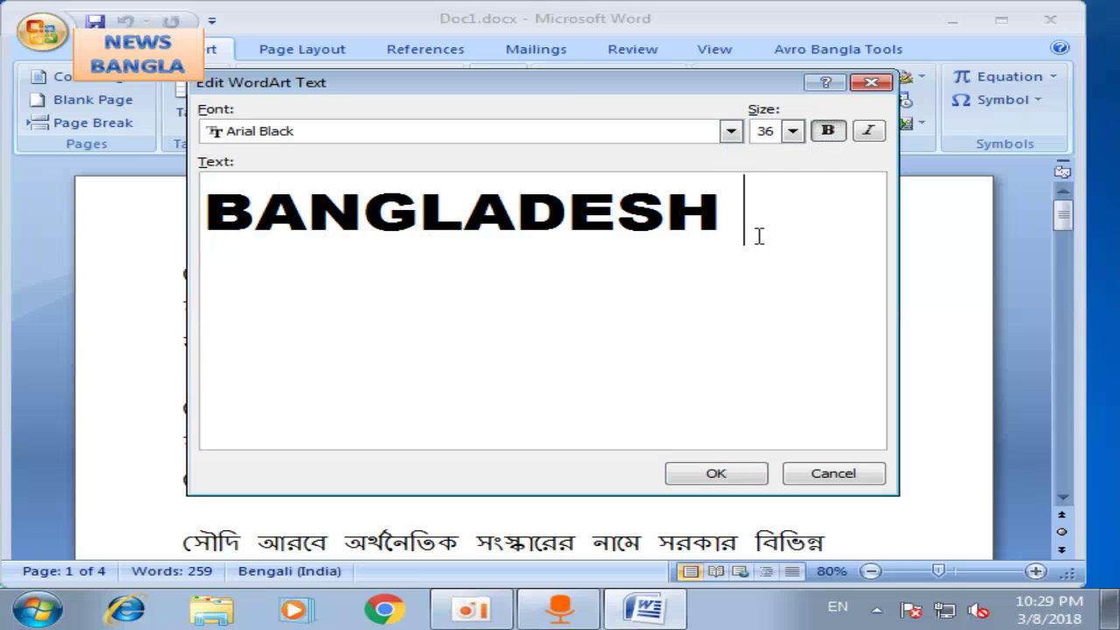
{"action": "left_click_drag", "start_coordinate": [758, 237], "coordinate": [311, 250]}
{"action": "left_click", "coordinate": [923, 331]}
{"action": "left_click", "coordinate": [814, 333]}
{"action": "left_click", "coordinate": [686, 480]}
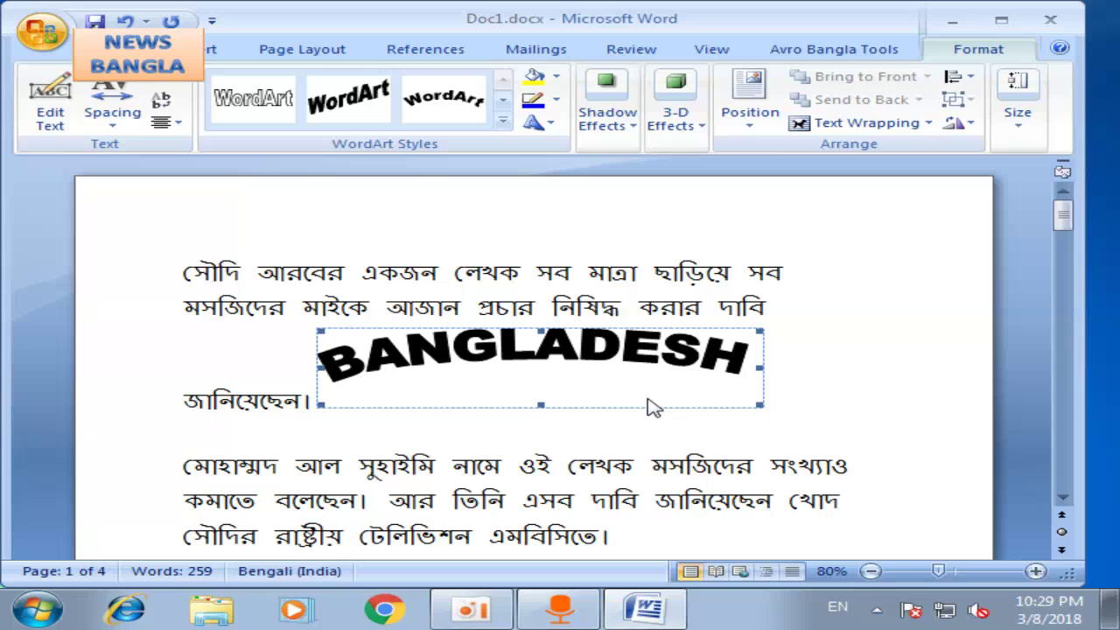
Enlarge the BANGLADESH WordArt so that it spans about the full text width below the first paragraph
{"action": "left_click_drag", "start_coordinate": [758, 404], "coordinate": [831, 440]}
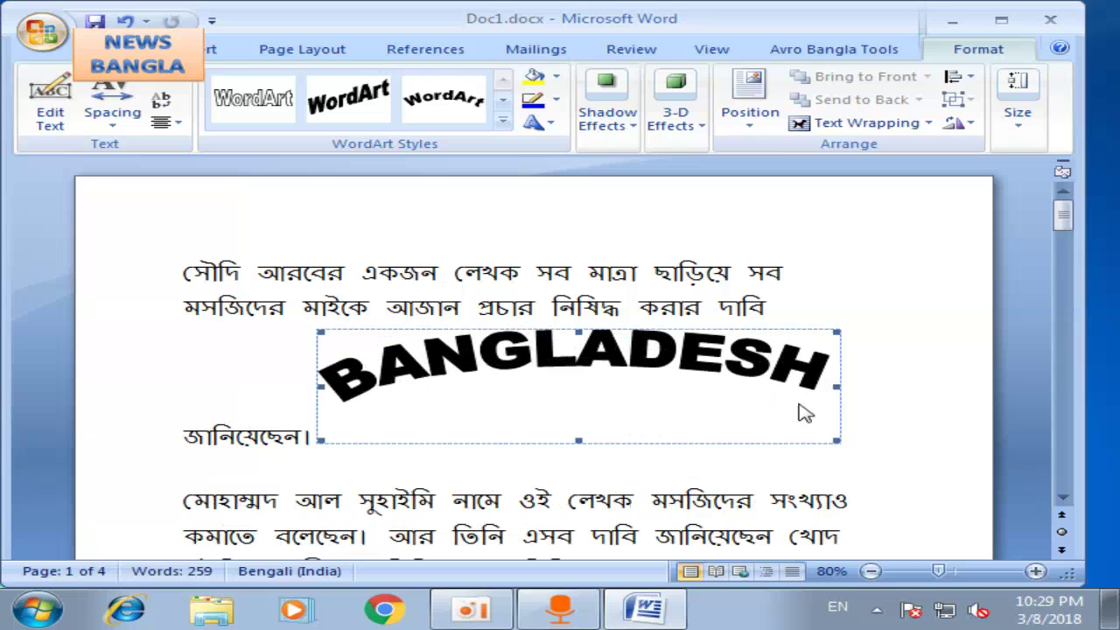
{"action": "left_click_drag", "start_coordinate": [323, 309], "coordinate": [304, 308]}
{"action": "left_click", "coordinate": [350, 384]}
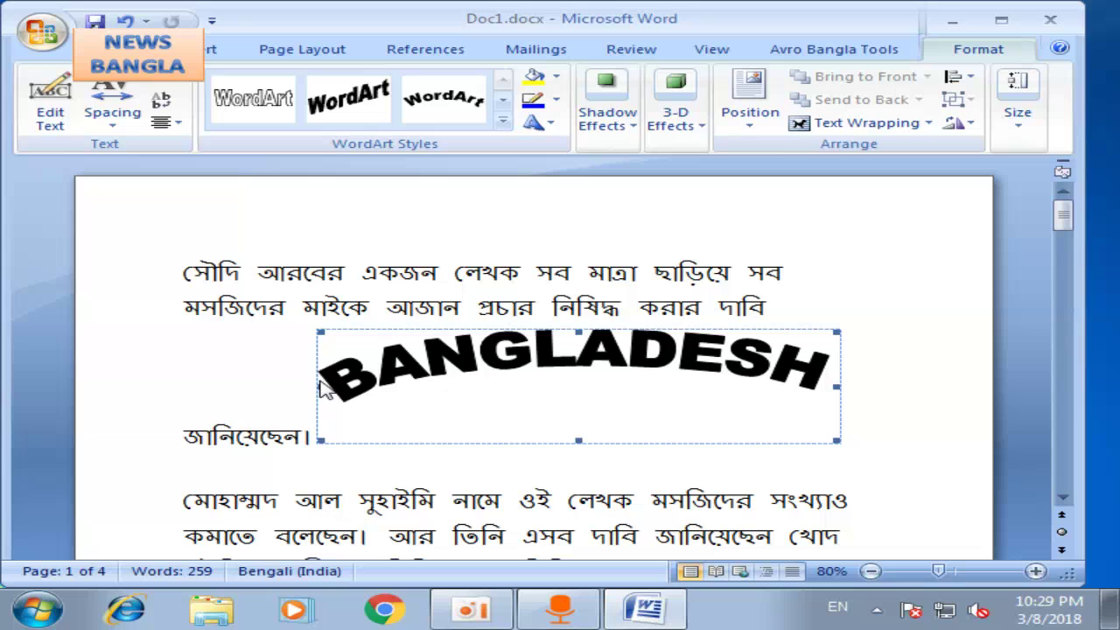
{"action": "left_click_drag", "start_coordinate": [313, 383], "coordinate": [246, 362]}
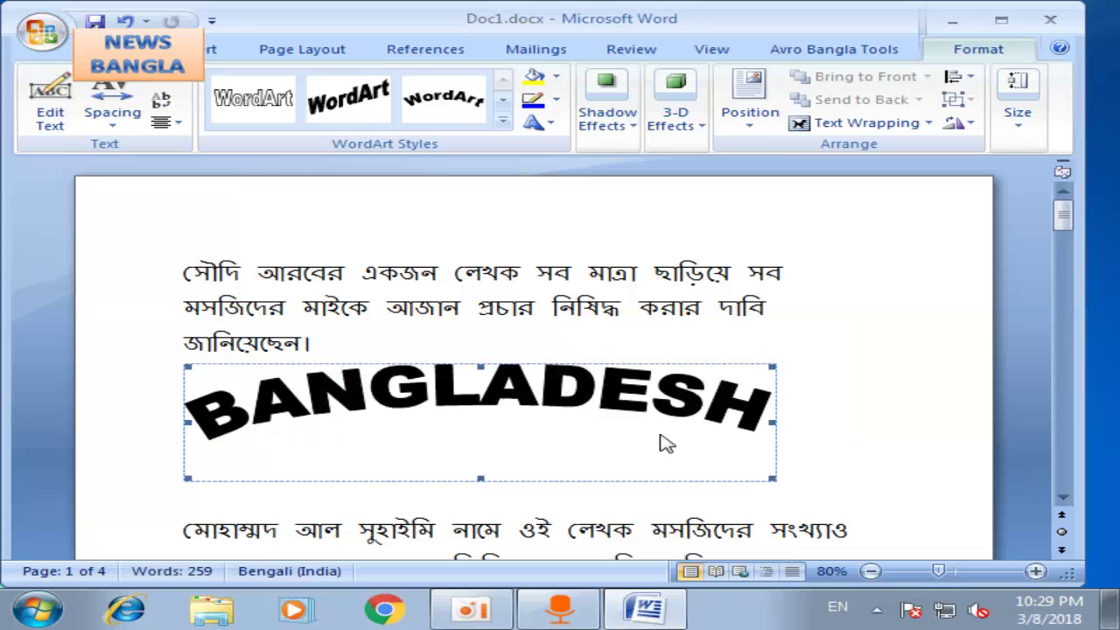
{"action": "left_click_drag", "start_coordinate": [769, 425], "coordinate": [917, 436]}
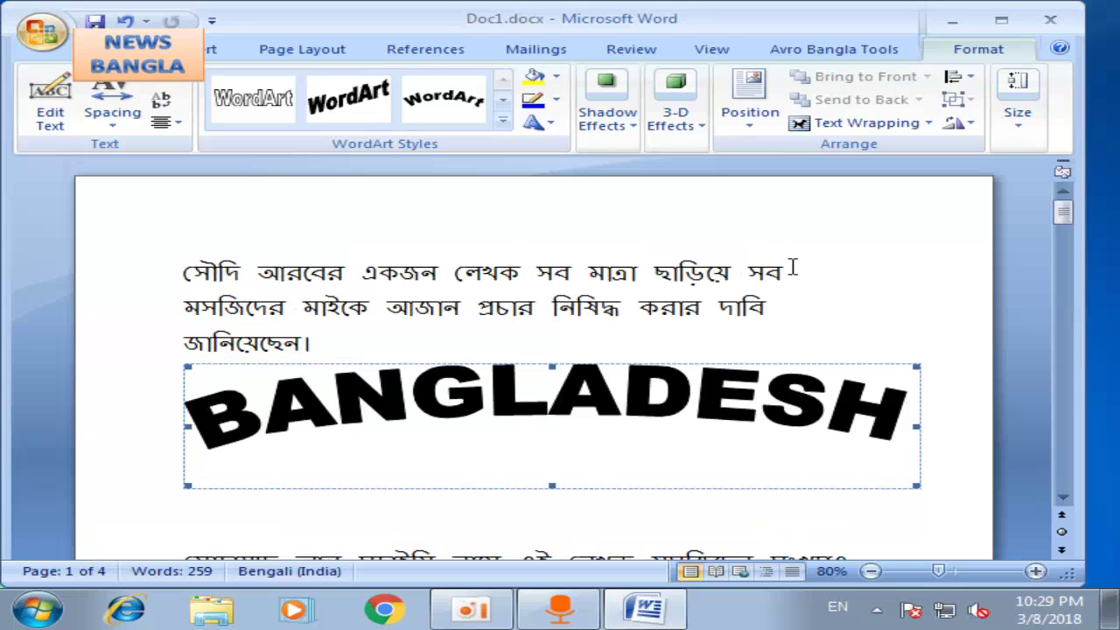
{"action": "left_click", "coordinate": [841, 280]}
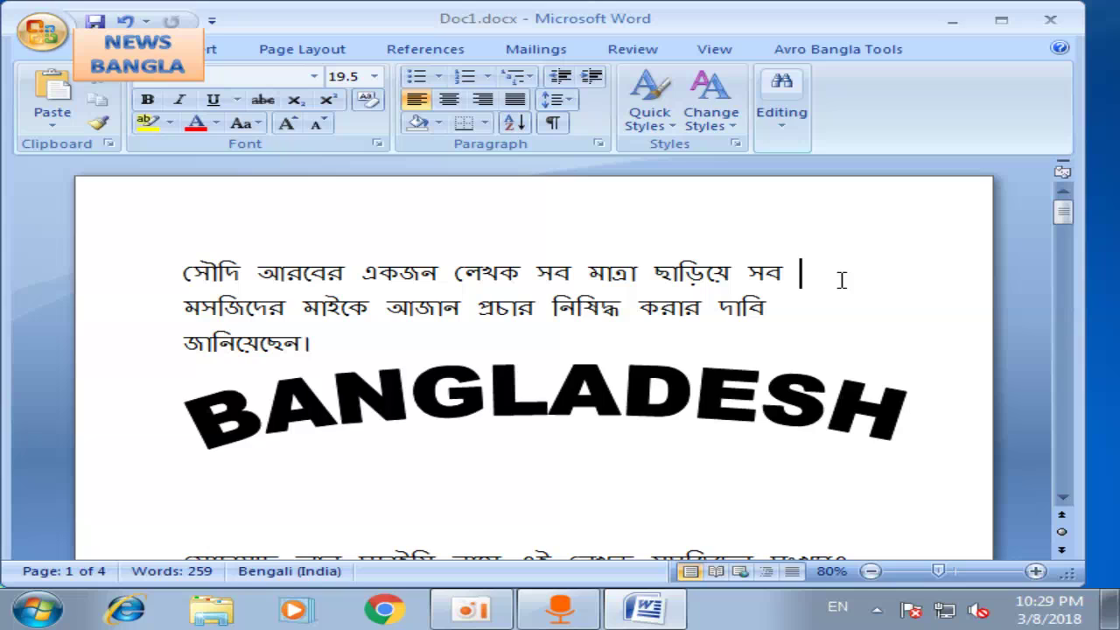
{"action": "left_click", "coordinate": [207, 49]}
{"action": "left_click", "coordinate": [144, 411]}
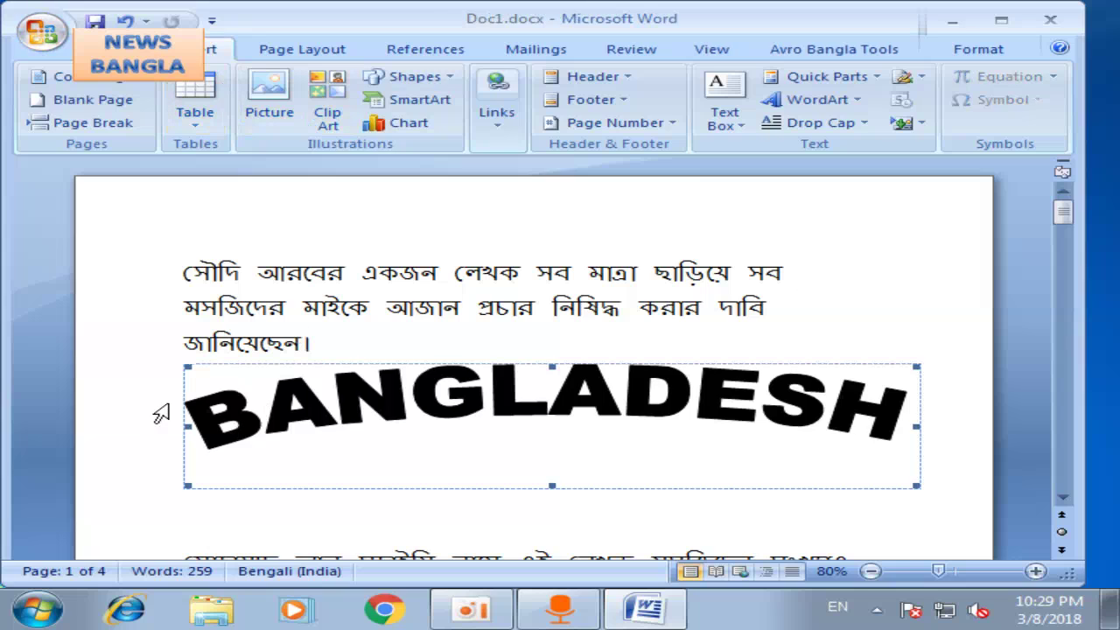
{"action": "left_click_drag", "start_coordinate": [194, 398], "coordinate": [185, 391]}
{"action": "left_click", "coordinate": [184, 391]}
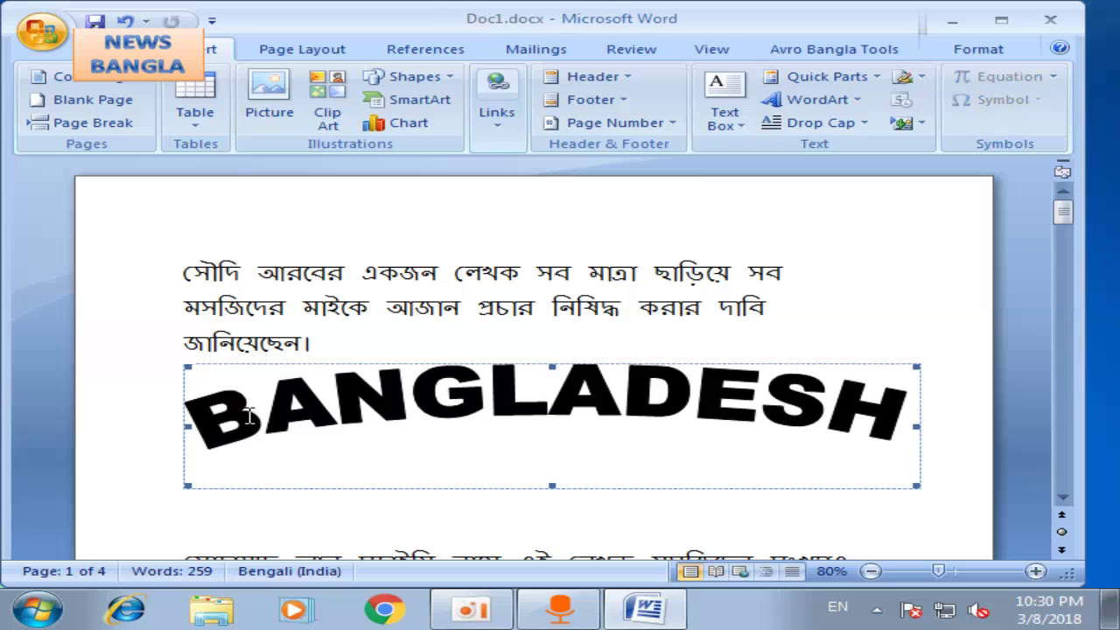
{"action": "key", "text": "ctrl+a"}
{"action": "left_click", "coordinate": [389, 461]}
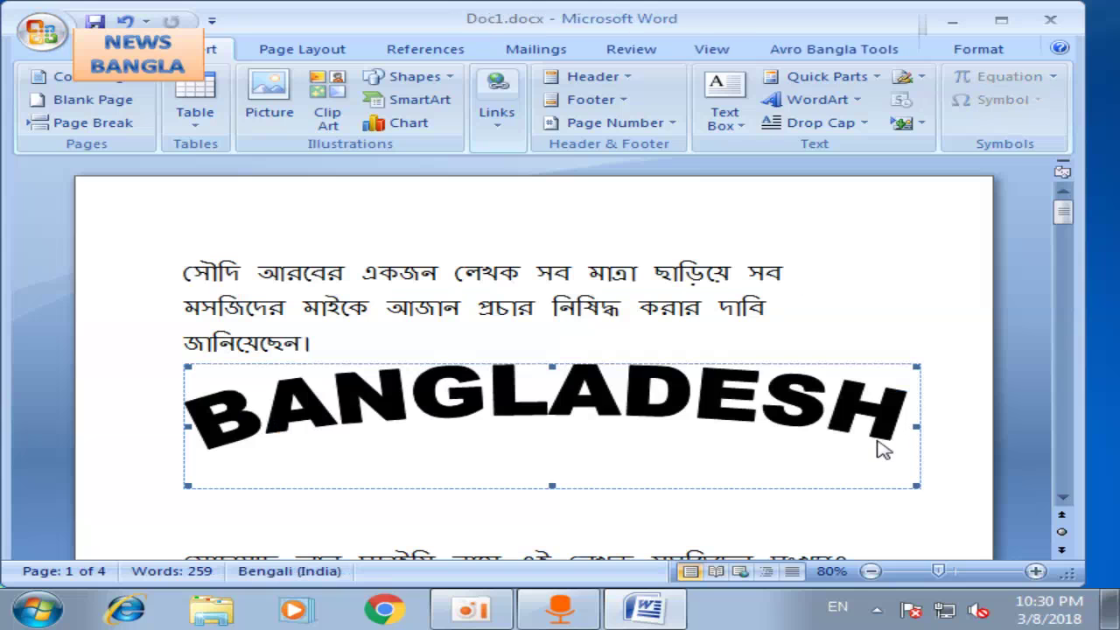
Insert the WordArt text BANGLALINK below the second paragraph in the blue serif style with a grey shadow
{"action": "scroll", "coordinate": [617, 442], "scroll_direction": "down", "scroll_amount": 3}
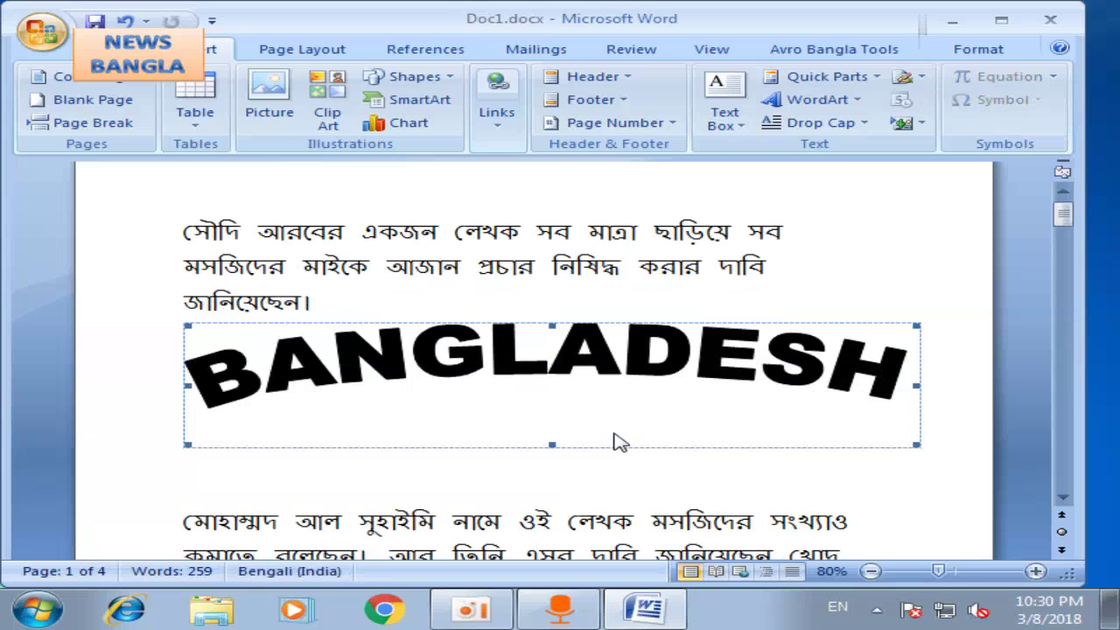
{"action": "left_click", "coordinate": [679, 464]}
{"action": "scroll", "coordinate": [678, 465], "scroll_direction": "down", "scroll_amount": 1}
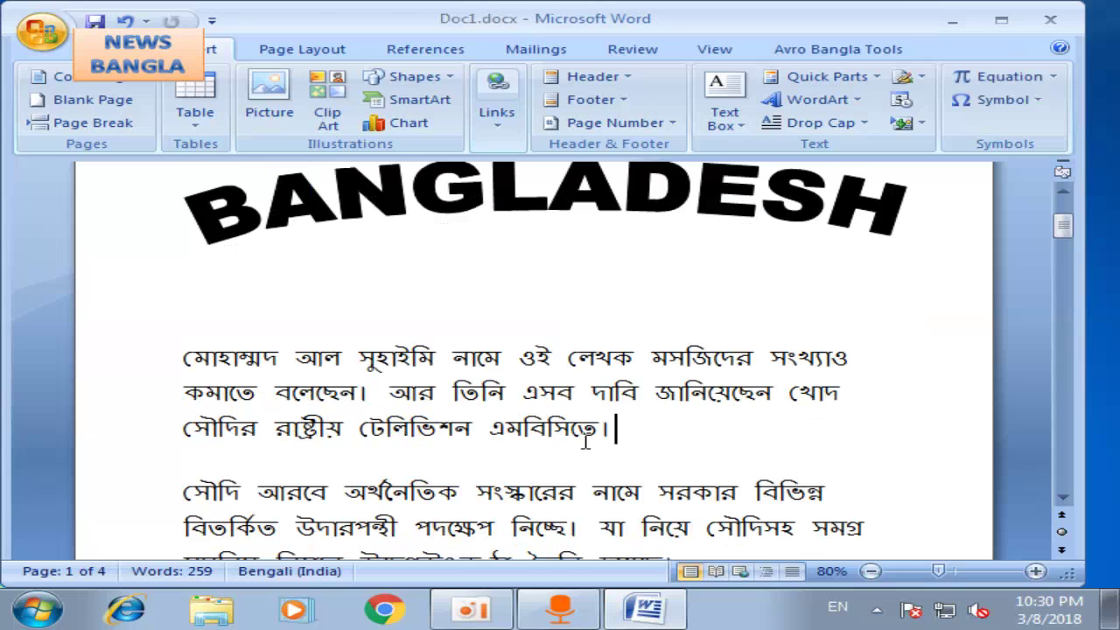
{"action": "left_click", "coordinate": [812, 100]}
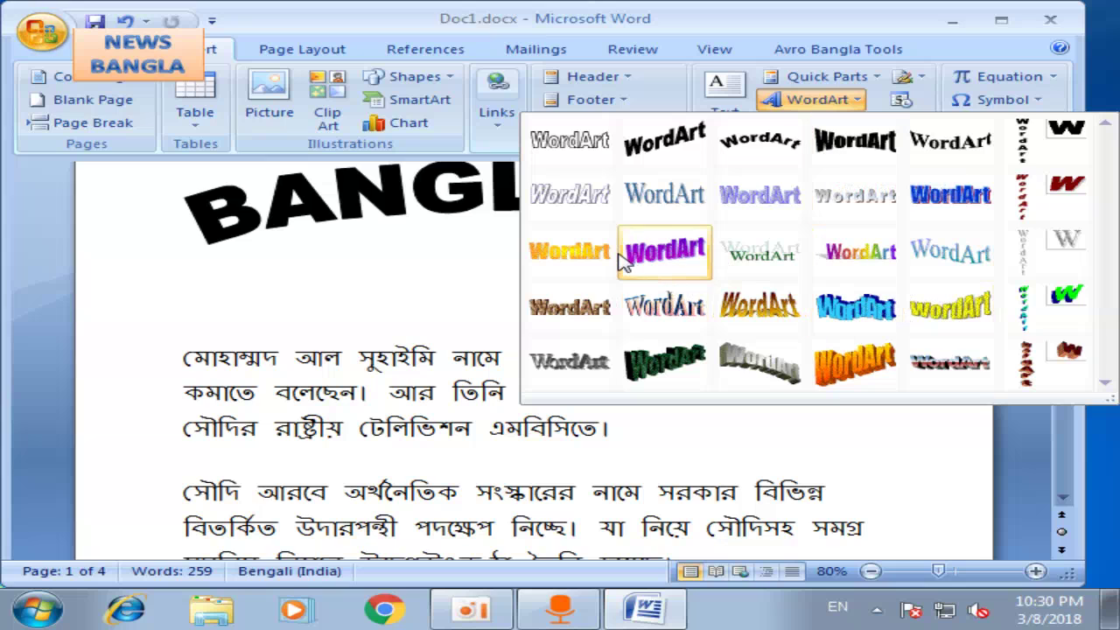
{"action": "left_click", "coordinate": [672, 198]}
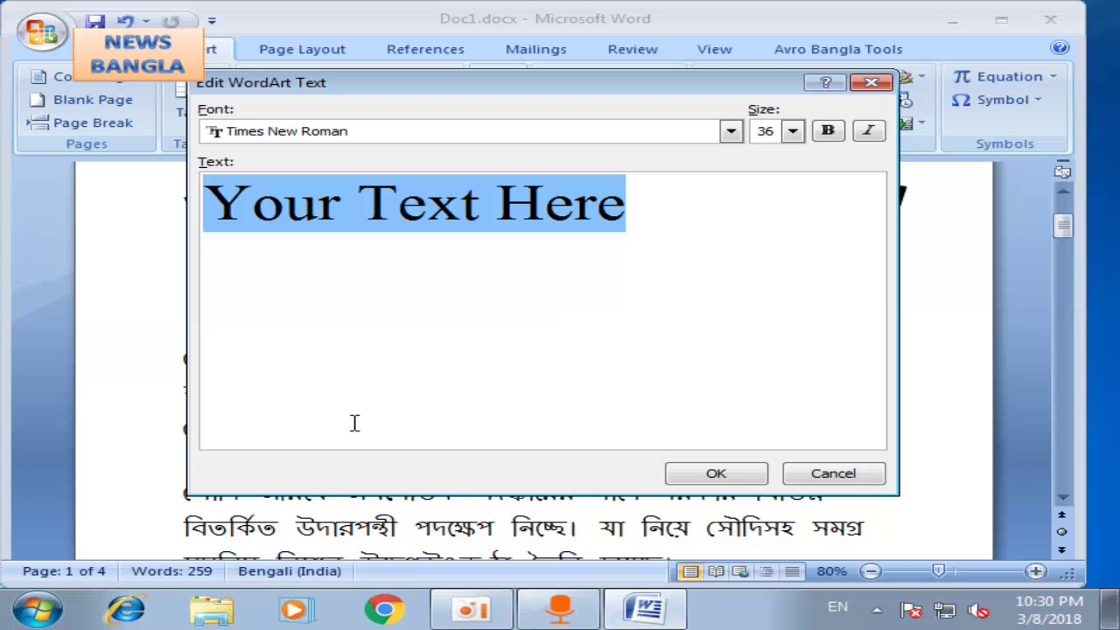
{"action": "type", "text": "BAN"}
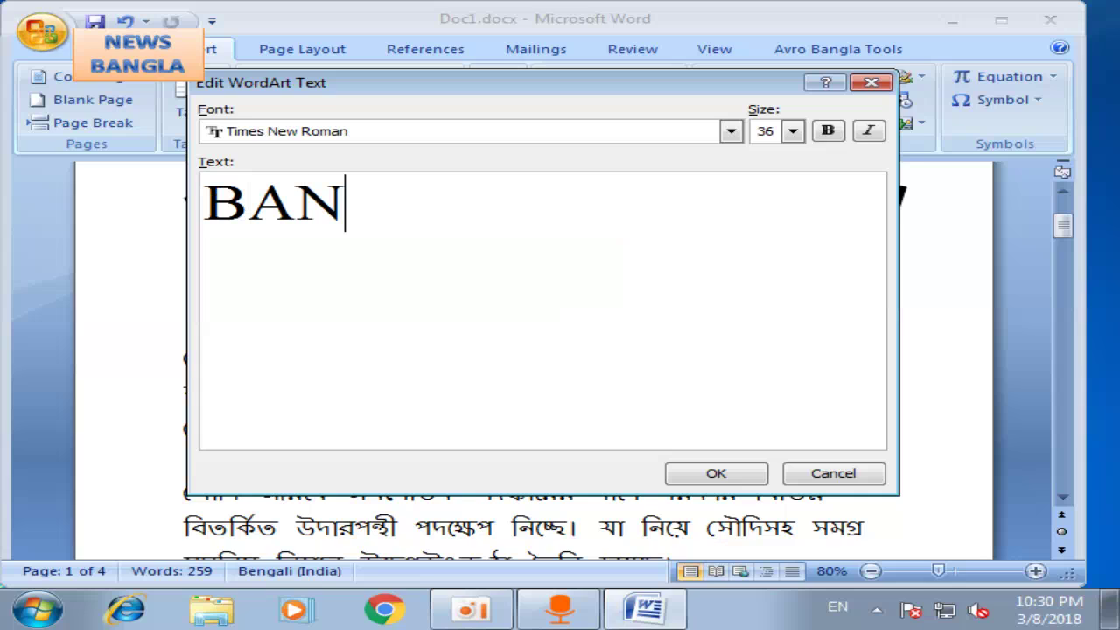
{"action": "type", "text": "GLALINK"}
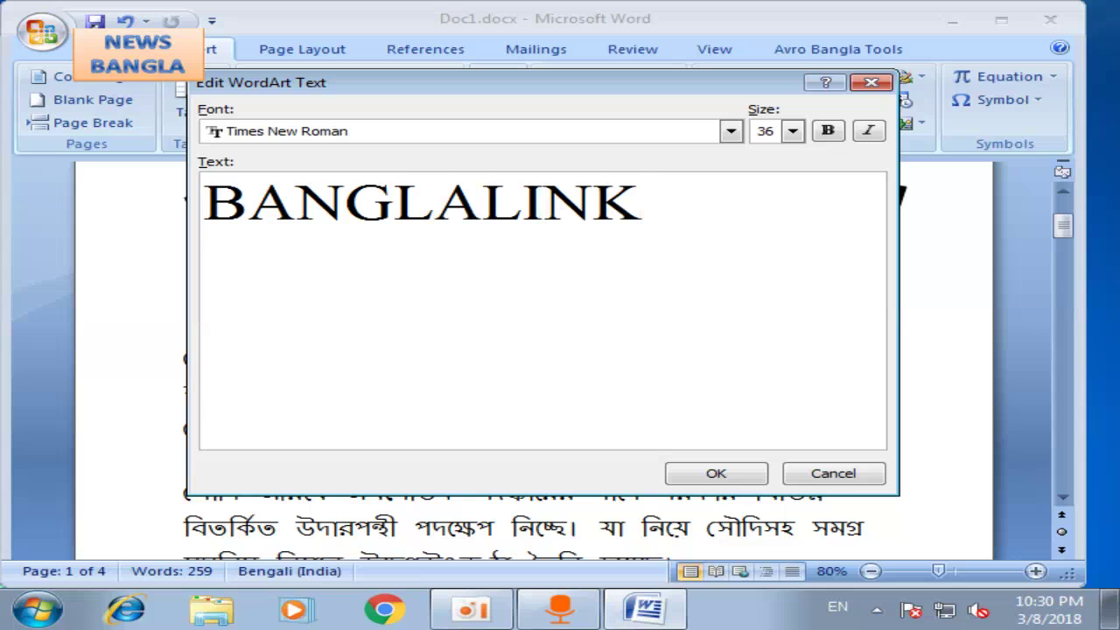
{"action": "left_click", "coordinate": [683, 476]}
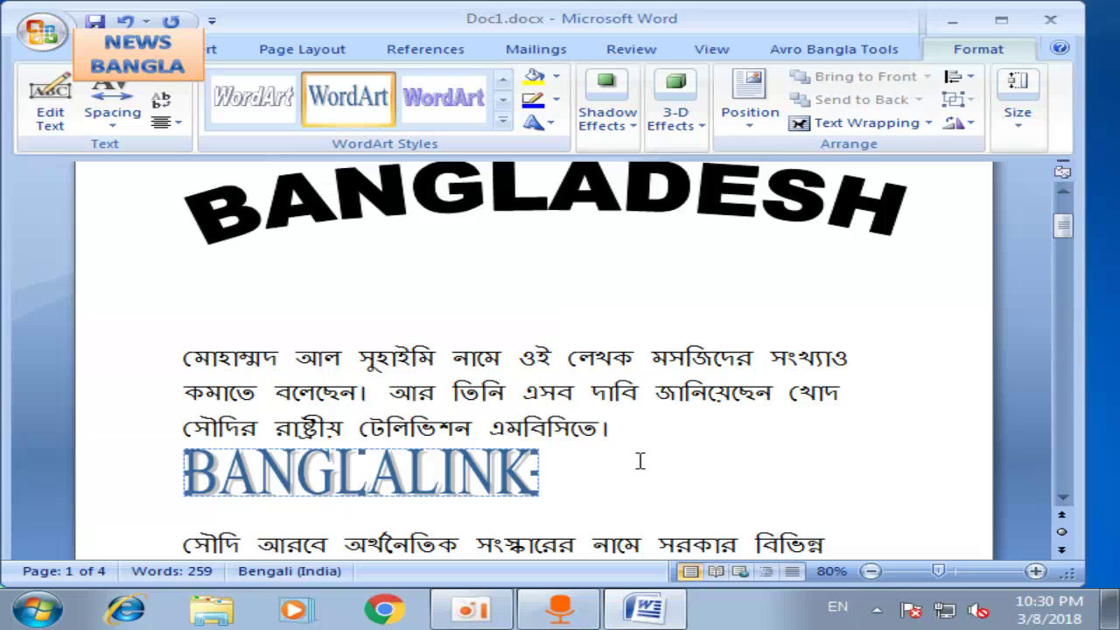
Enlarge the BANGLALINK WordArt to about the full text width and apply the light purple outlined style
{"action": "left_click_drag", "start_coordinate": [535, 473], "coordinate": [794, 475]}
{"action": "scroll", "coordinate": [794, 475], "scroll_direction": "down", "scroll_amount": 3}
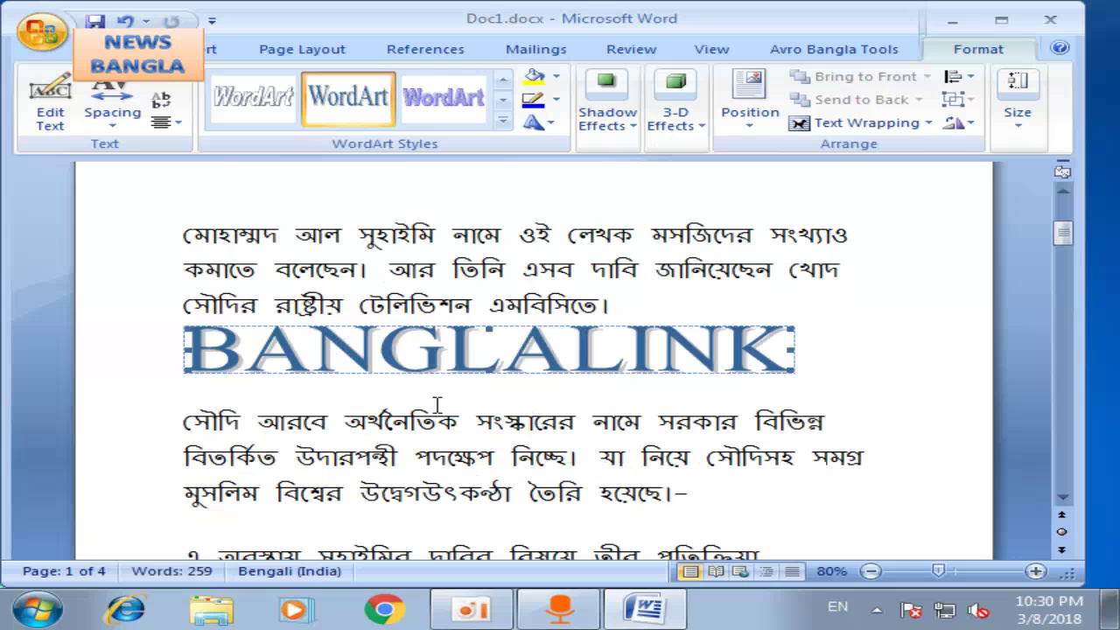
{"action": "left_click_drag", "start_coordinate": [794, 352], "coordinate": [896, 352]}
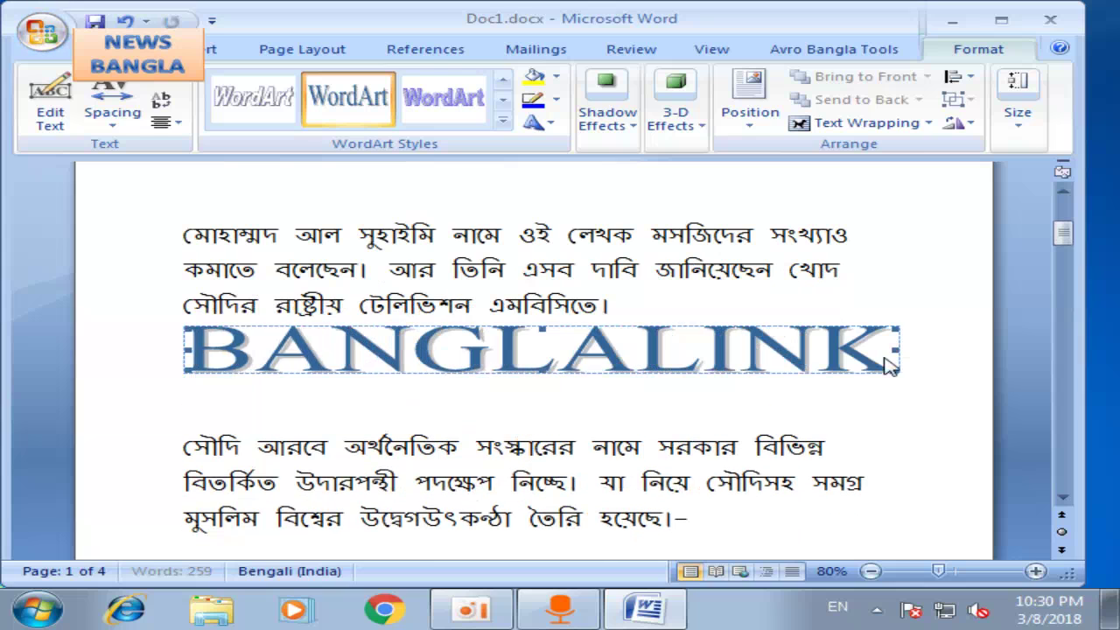
{"action": "left_click", "coordinate": [504, 379]}
{"action": "left_click", "coordinate": [529, 364]}
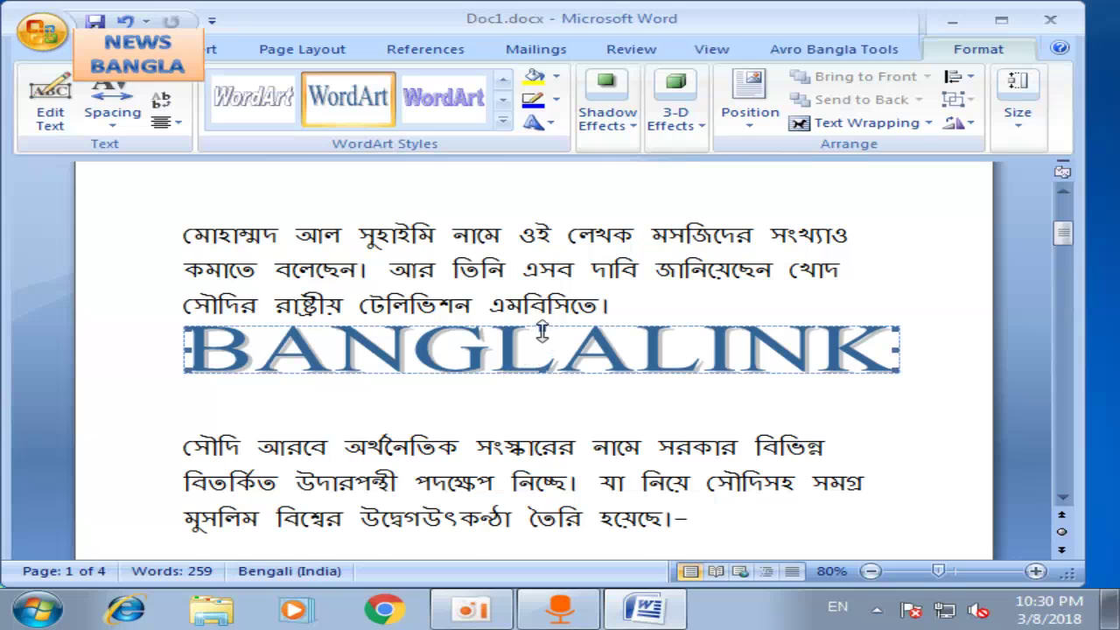
{"action": "left_click_drag", "start_coordinate": [543, 373], "coordinate": [545, 396]}
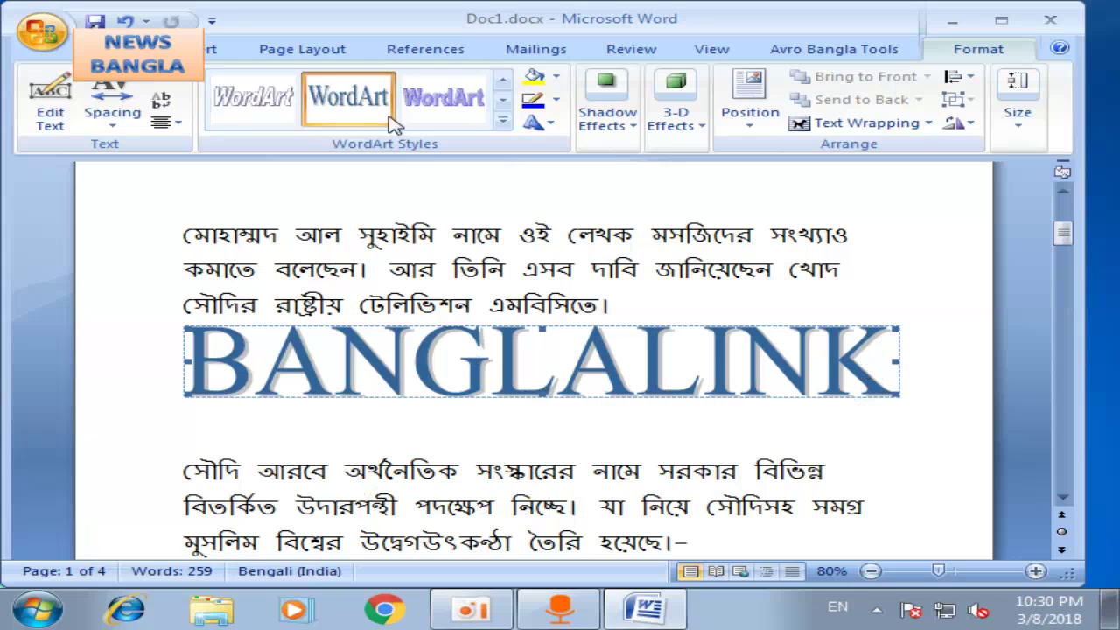
{"action": "left_click", "coordinate": [443, 100]}
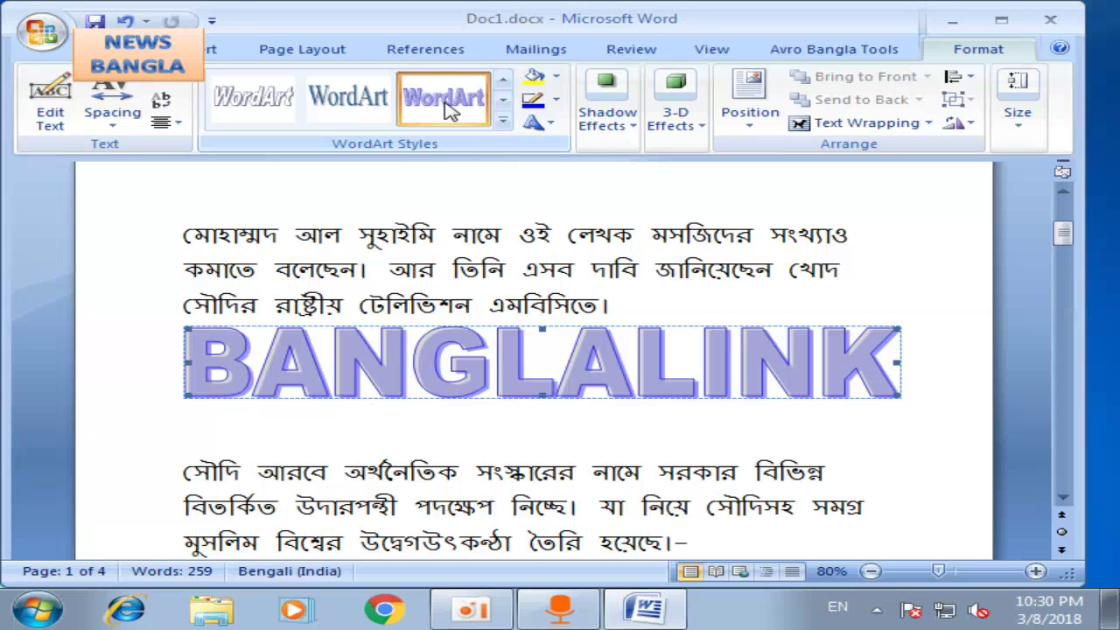
{"action": "left_click", "coordinate": [241, 117]}
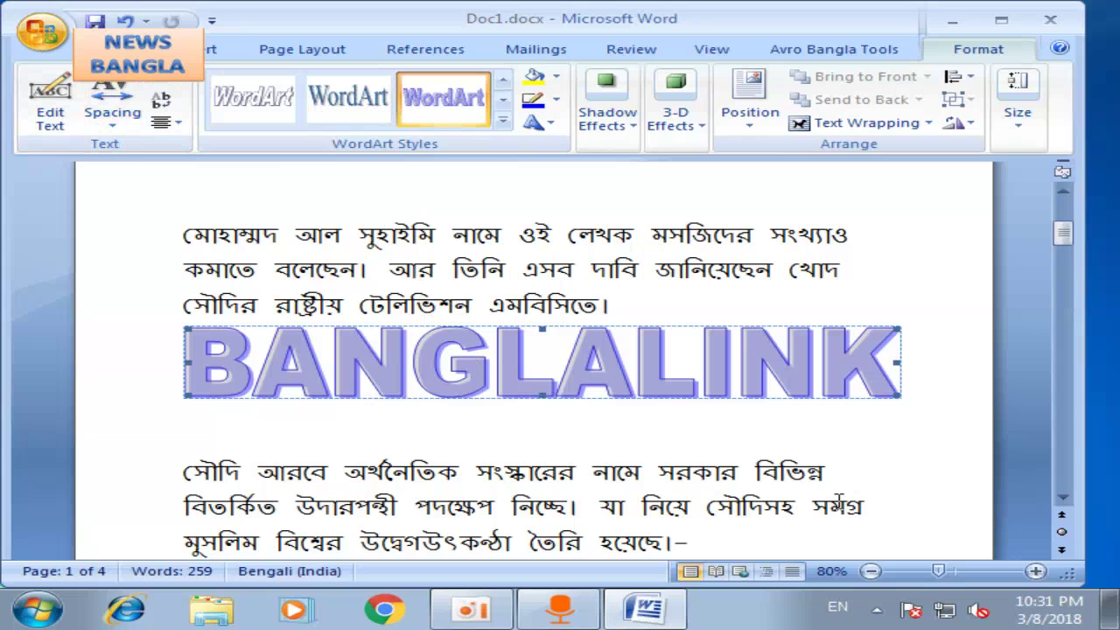
Insert the WordArt text BANGLA TUNE below the third paragraph in the wavy blue-green style with a shadow
{"action": "left_click", "coordinate": [613, 464]}
{"action": "scroll", "coordinate": [585, 452], "scroll_direction": "down", "scroll_amount": 3}
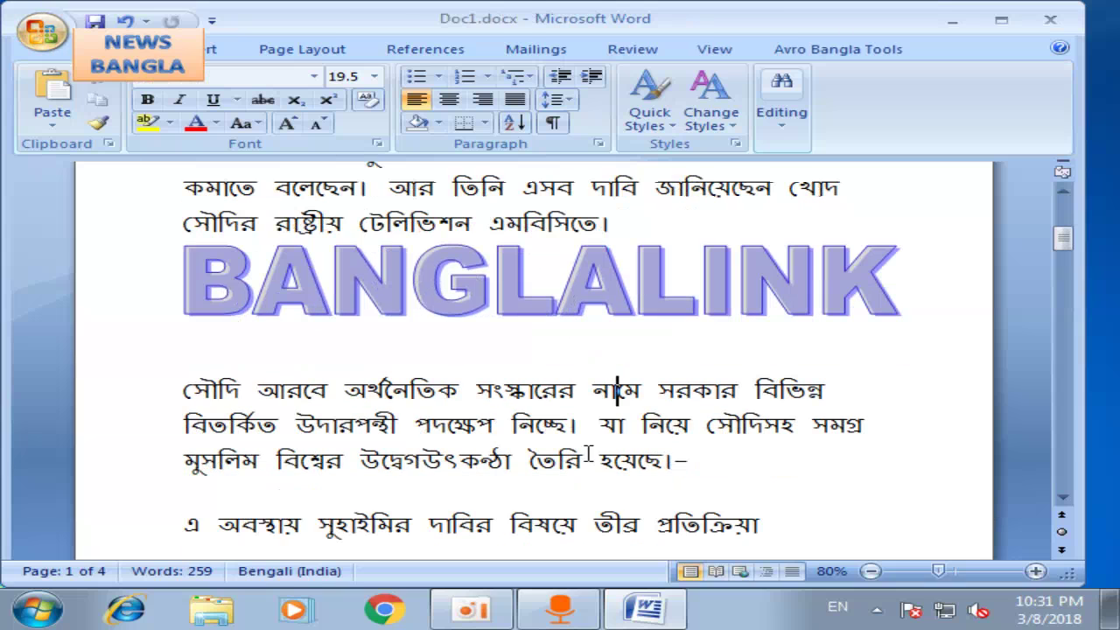
{"action": "scroll", "coordinate": [585, 452], "scroll_direction": "down", "scroll_amount": 1}
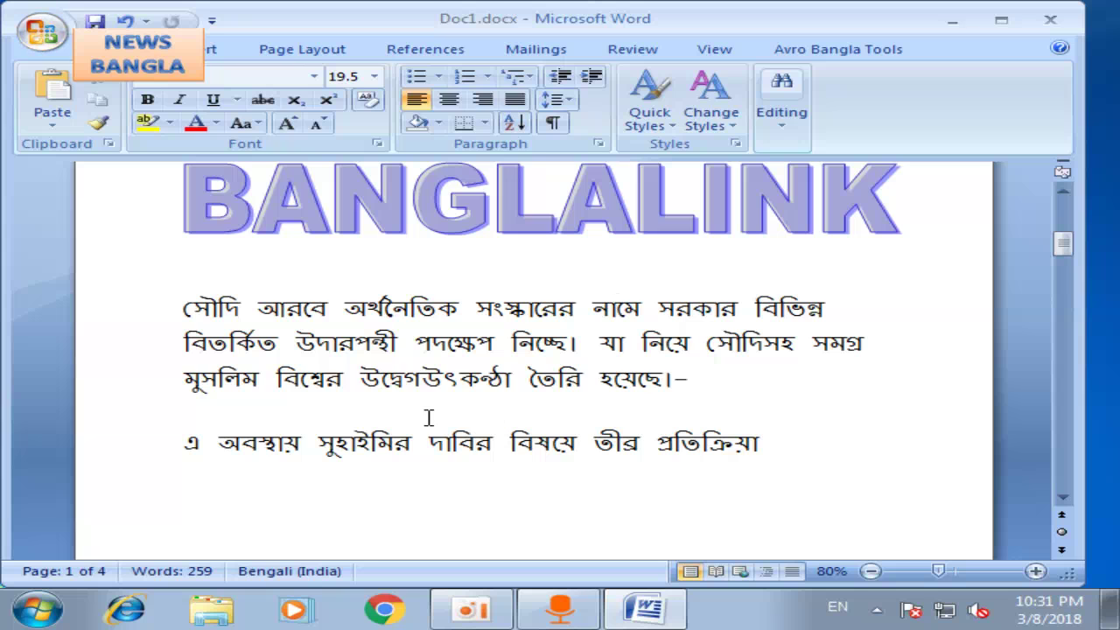
{"action": "left_click", "coordinate": [191, 49]}
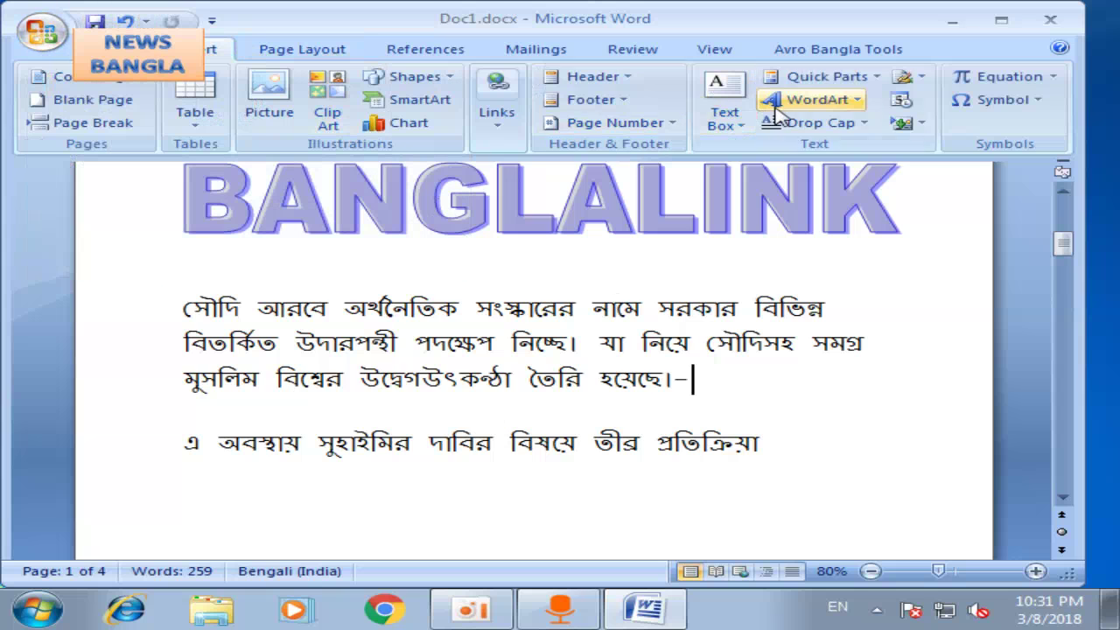
{"action": "left_click", "coordinate": [805, 100]}
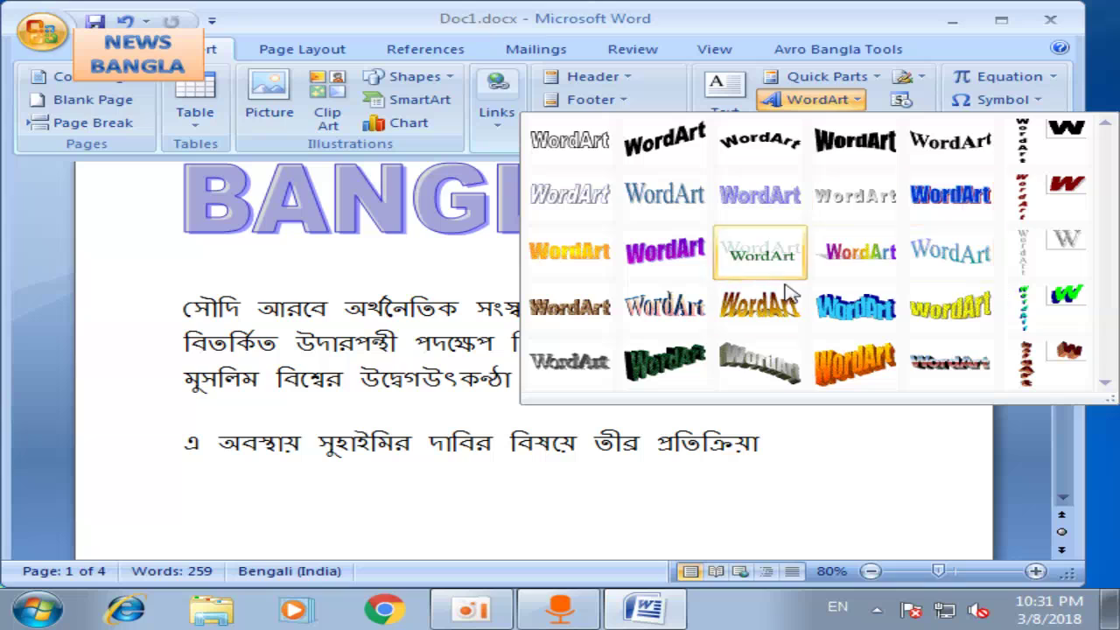
{"action": "left_click", "coordinate": [939, 271]}
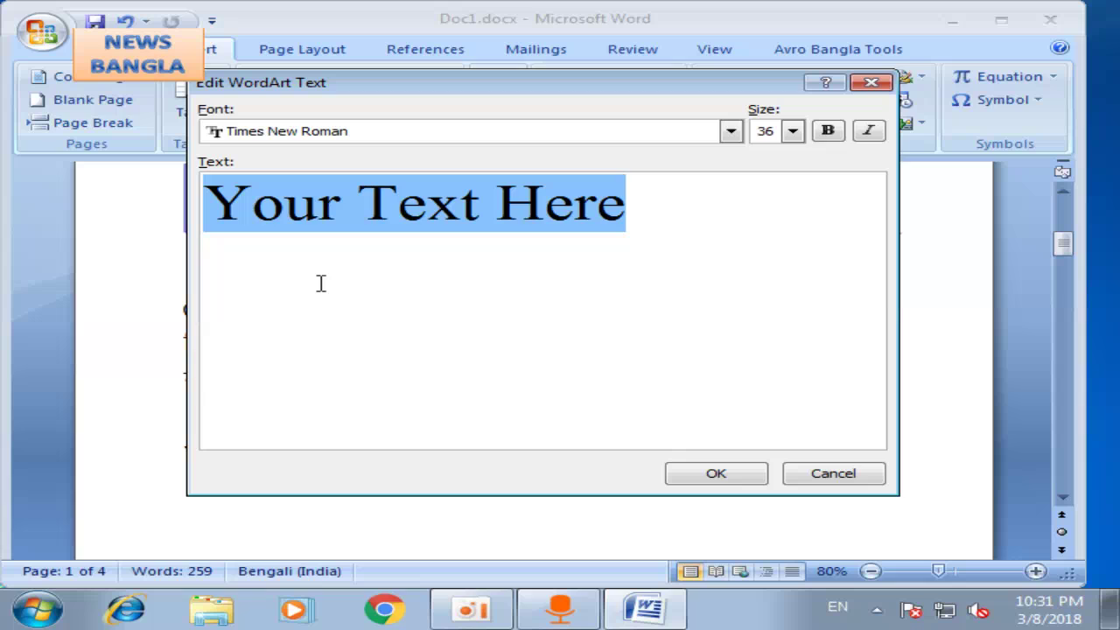
{"action": "type", "text": "BAN"}
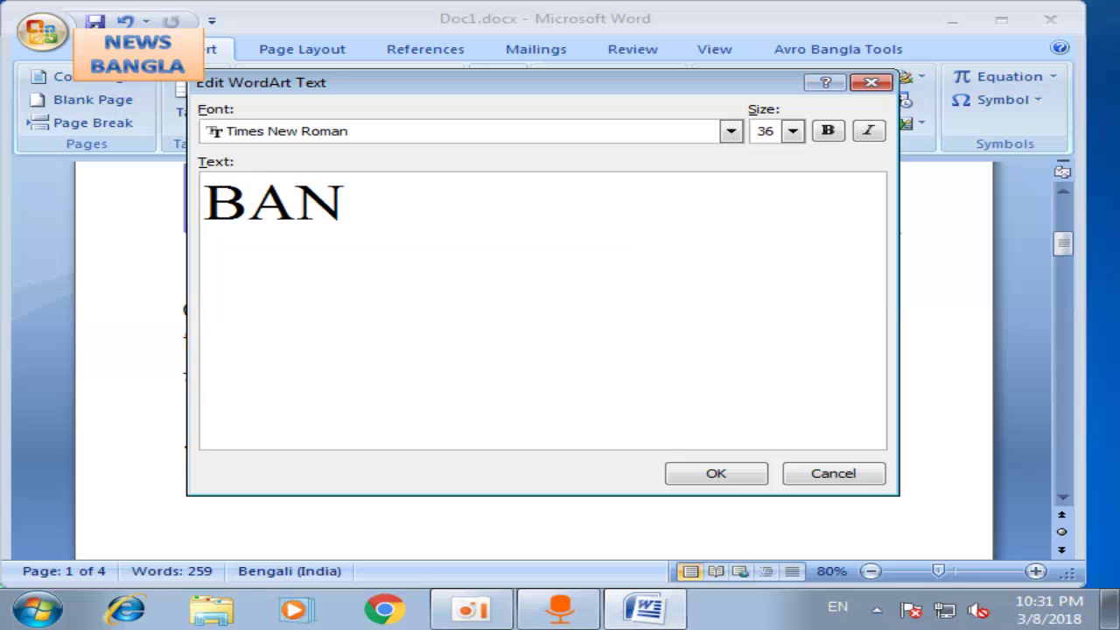
{"action": "type", "text": "GLA TUNE"}
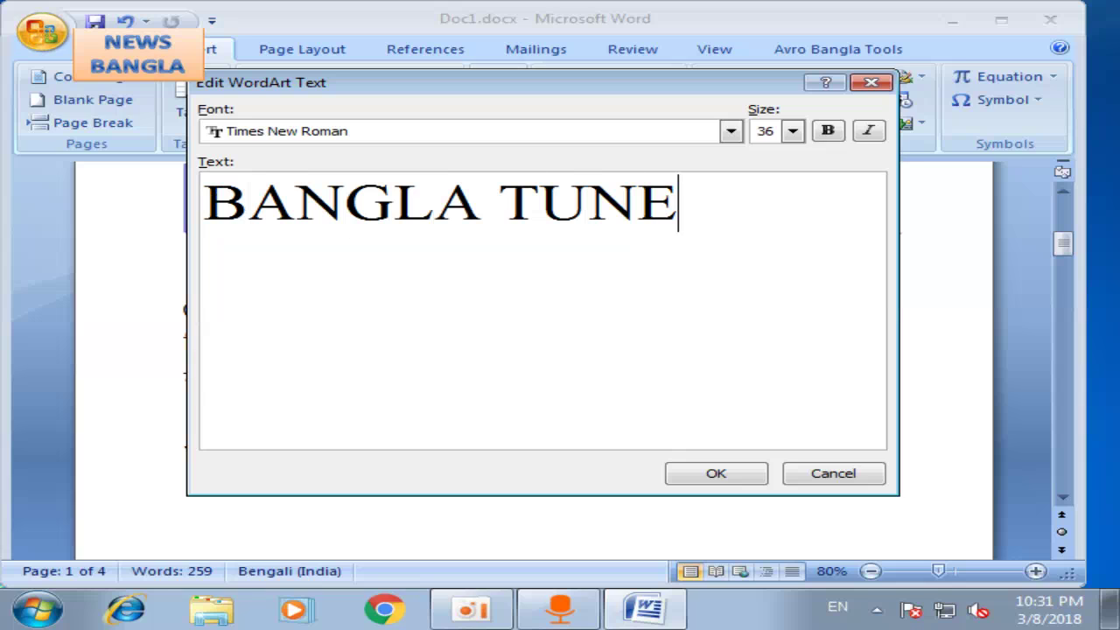
{"action": "left_click", "coordinate": [743, 473]}
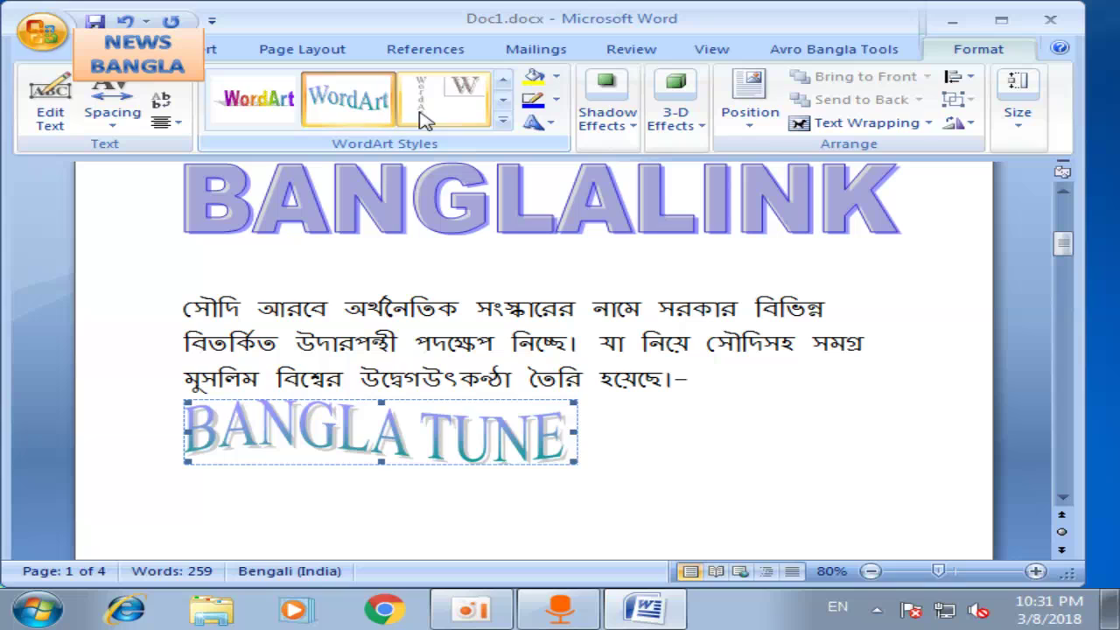
Apply the rainbow style with the slanted grey shadow to the BANGLA TUNE WordArt
{"action": "left_click", "coordinate": [252, 112]}
{"action": "left_click", "coordinate": [504, 126]}
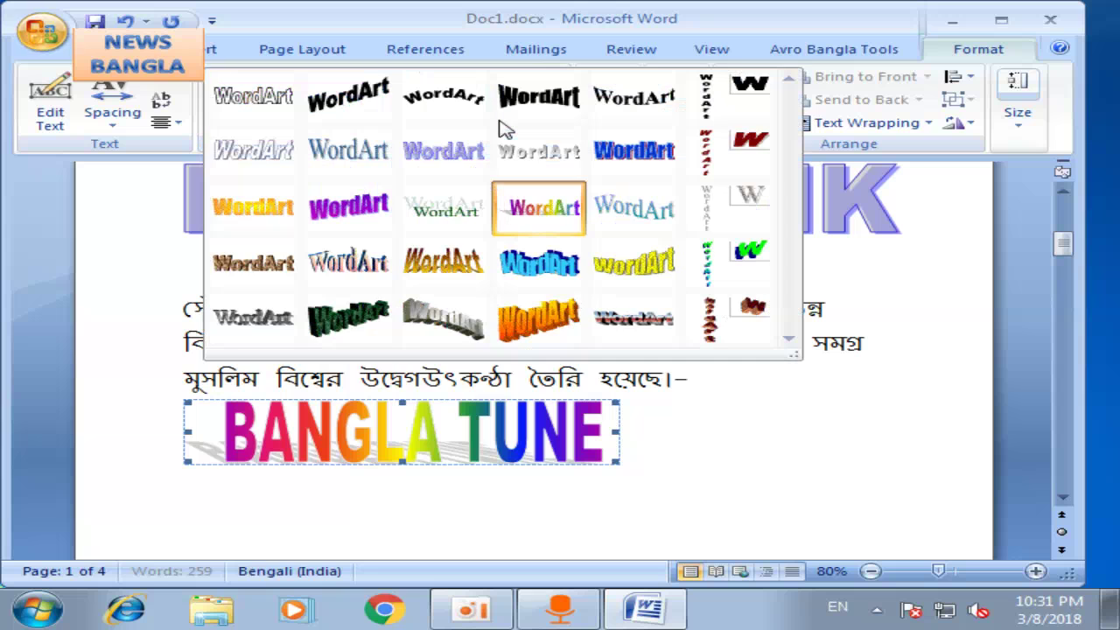
{"action": "left_click", "coordinate": [1004, 278]}
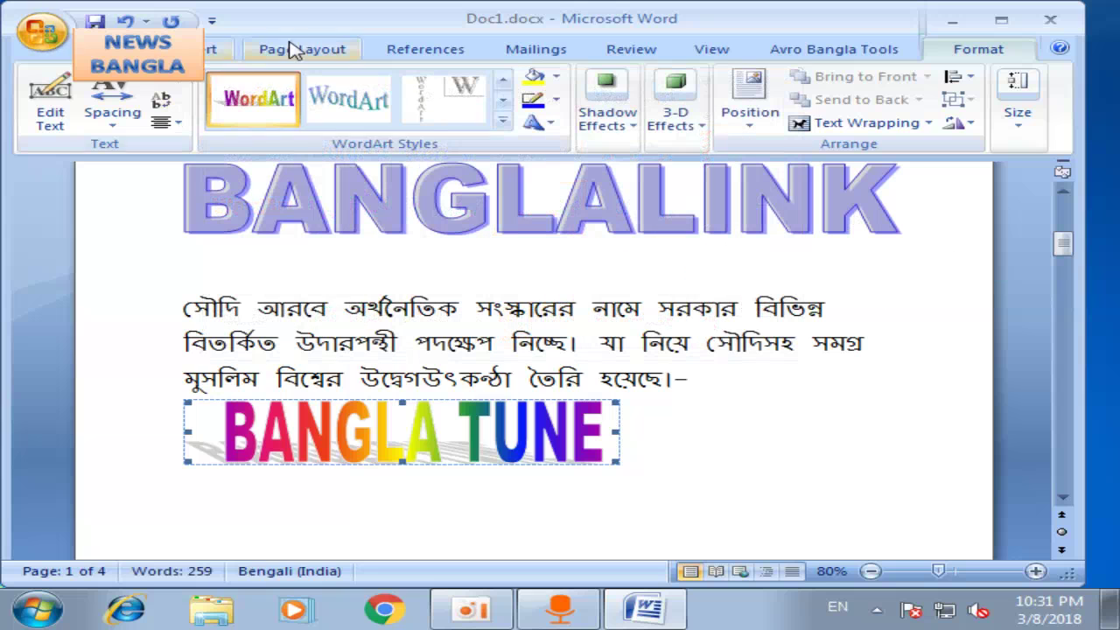
Try Tight, Very Tight and Loose character spacing on the BANGLA TUNE WordArt and set it back to Tight
{"action": "left_click", "coordinate": [112, 105]}
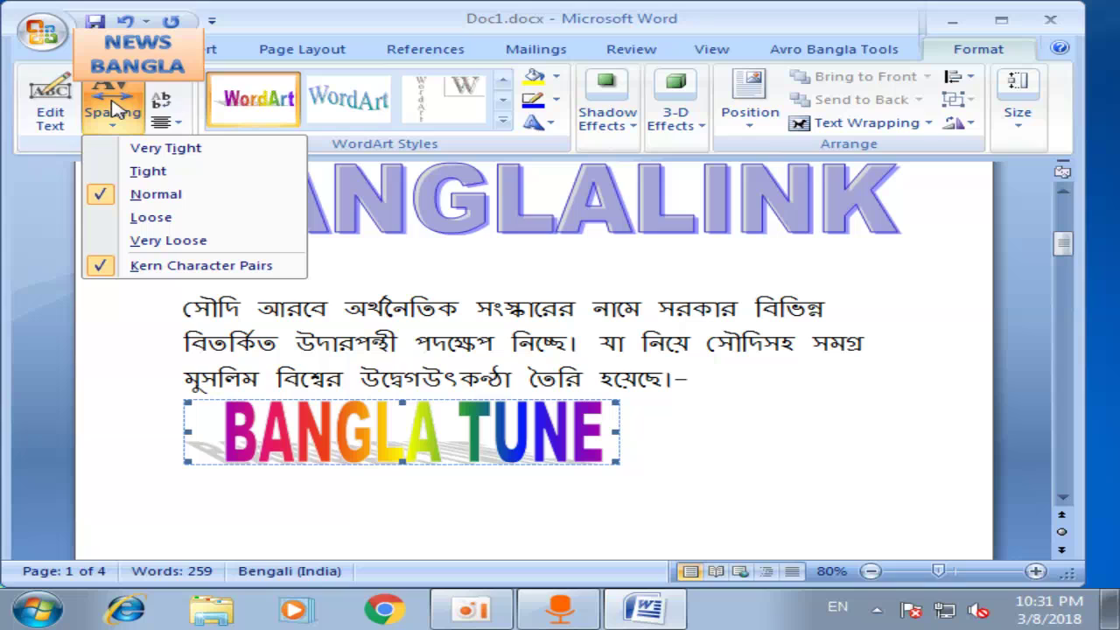
{"action": "left_click", "coordinate": [137, 175]}
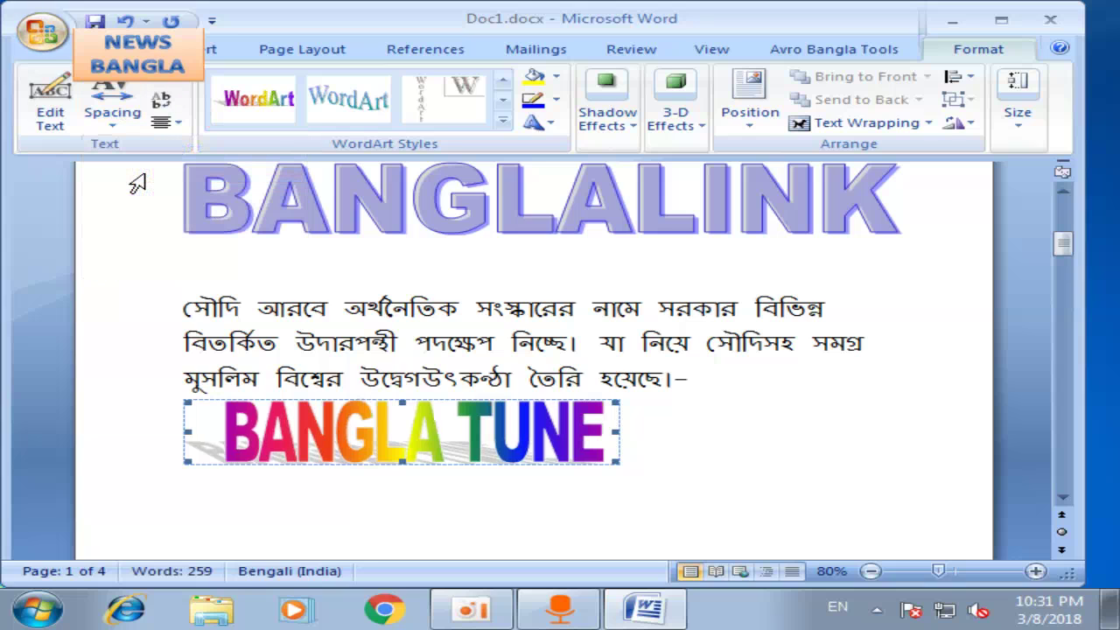
{"action": "left_click", "coordinate": [112, 107]}
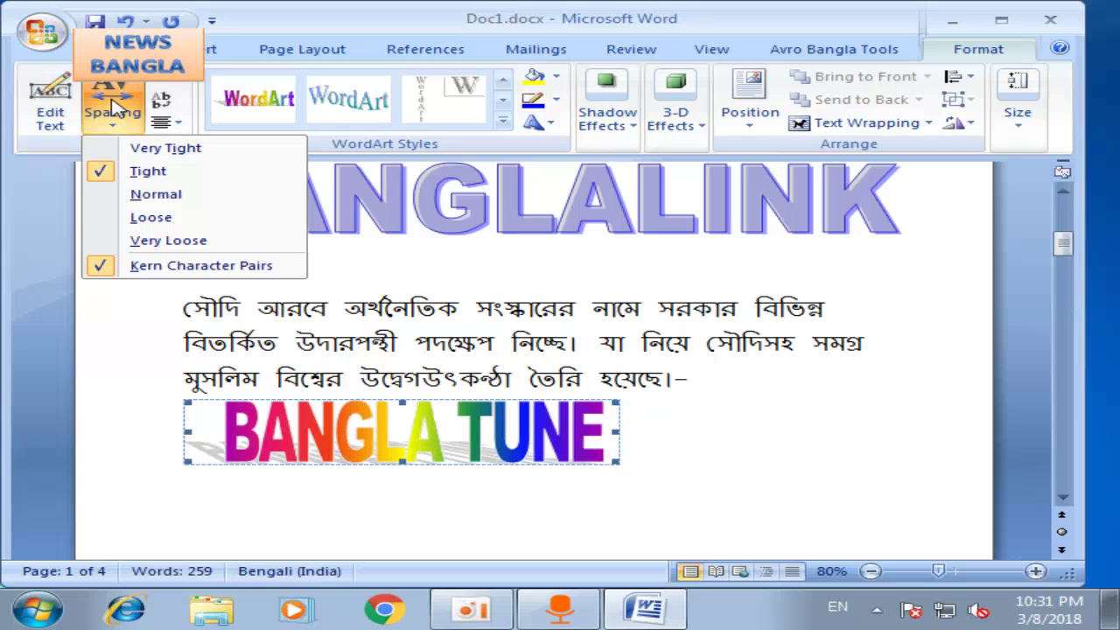
{"action": "left_click", "coordinate": [140, 150]}
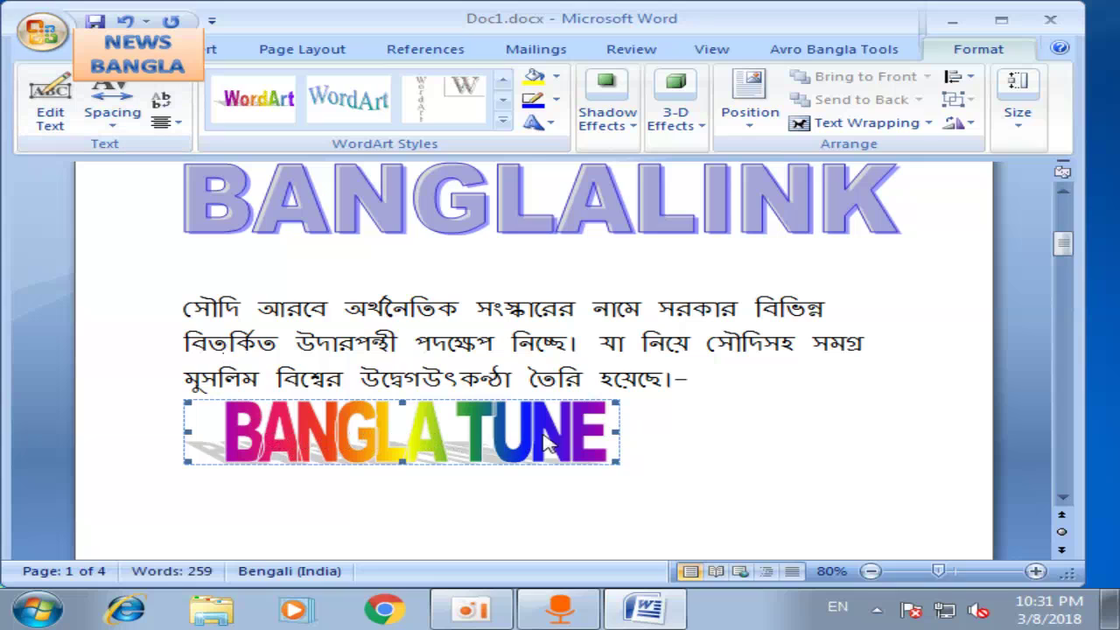
{"action": "left_click", "coordinate": [113, 109]}
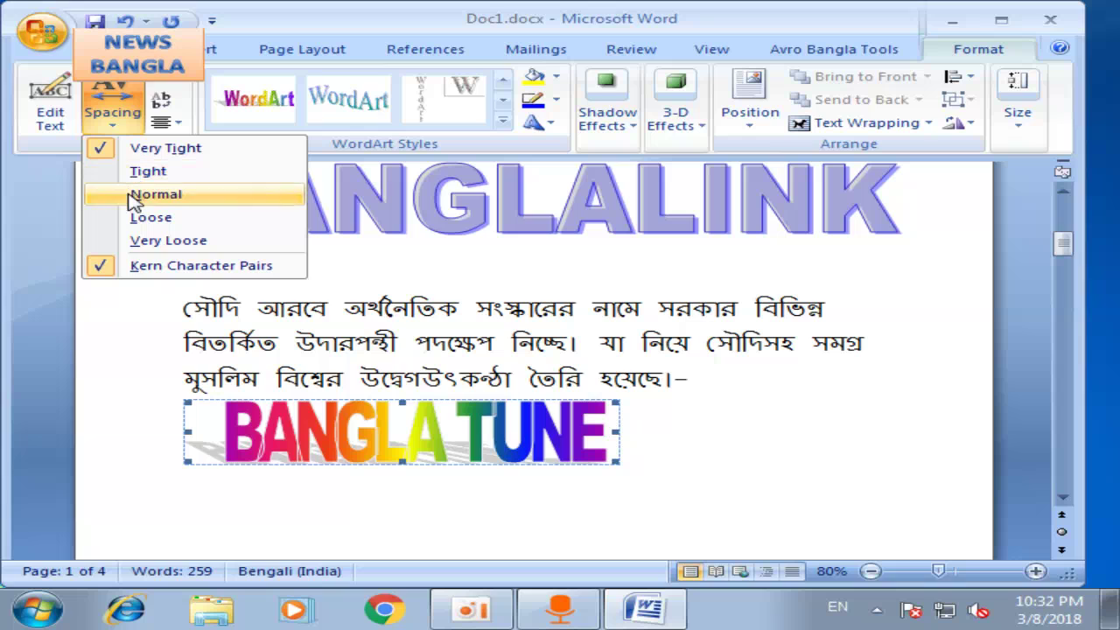
{"action": "left_click", "coordinate": [146, 225]}
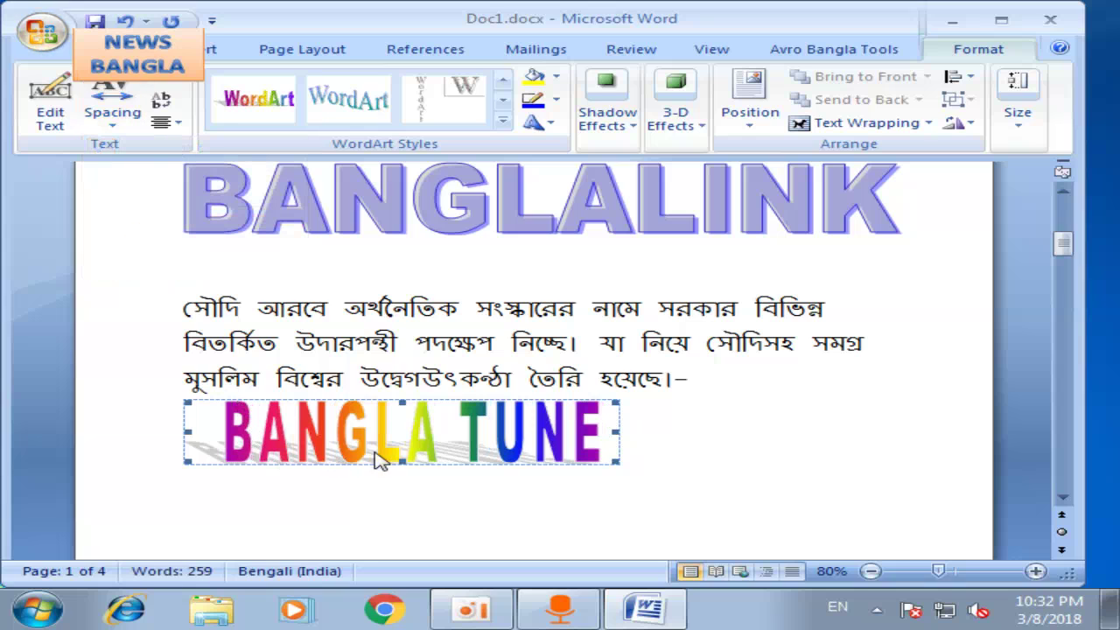
{"action": "left_click", "coordinate": [112, 102]}
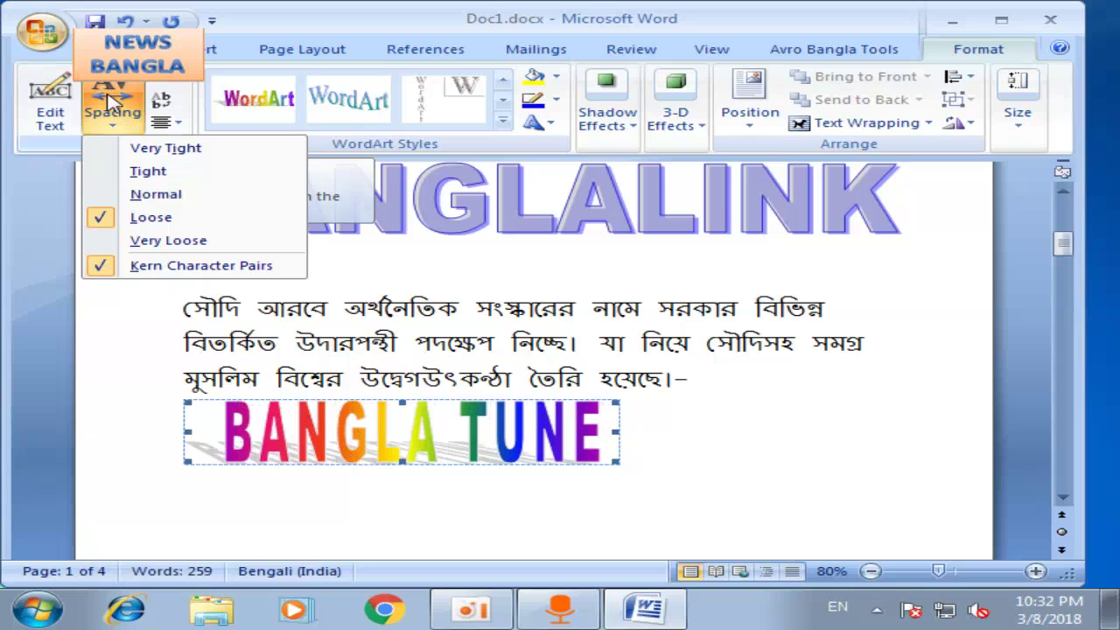
{"action": "left_click", "coordinate": [131, 174]}
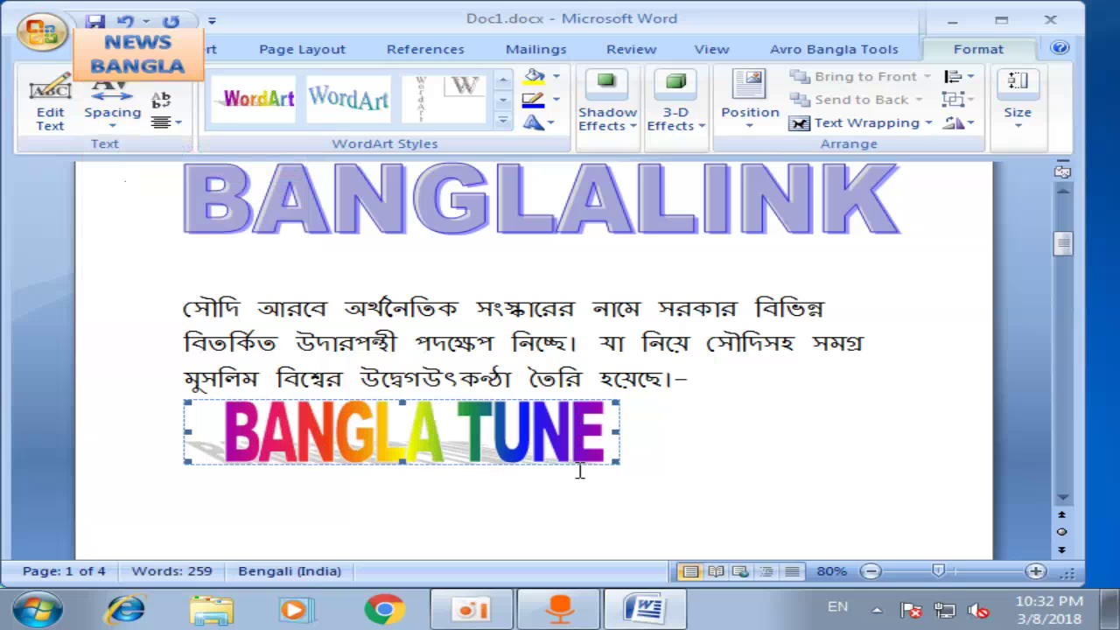
Enlarge the BANGLA TUNE WordArt from its corner to roughly the width of the text
{"action": "left_click", "coordinate": [618, 462]}
{"action": "left_click", "coordinate": [612, 461]}
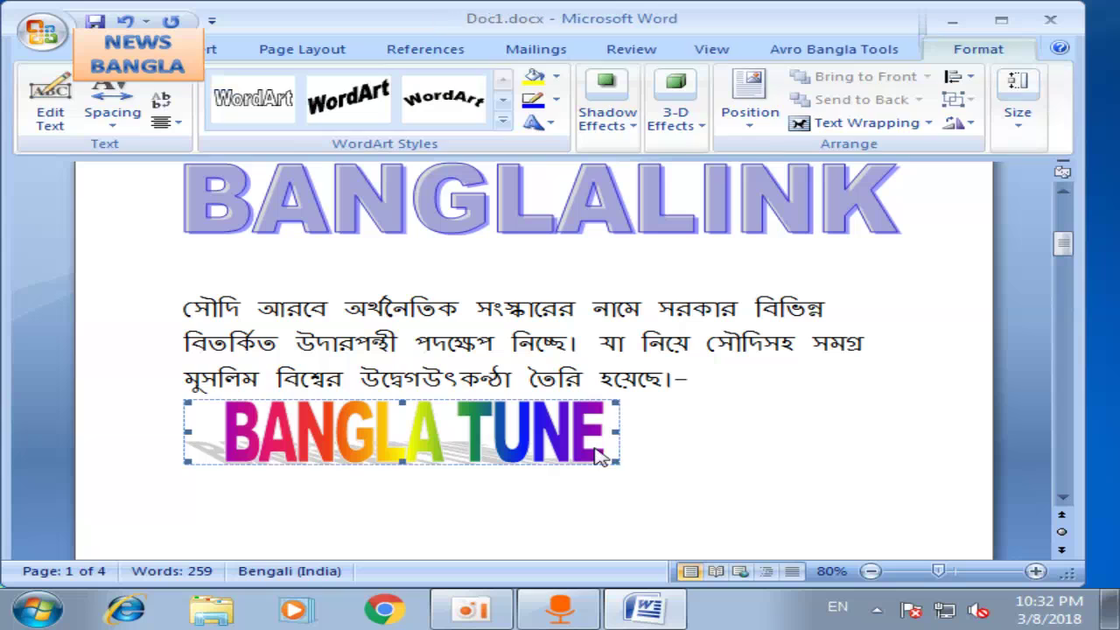
{"action": "key", "text": "Delete"}
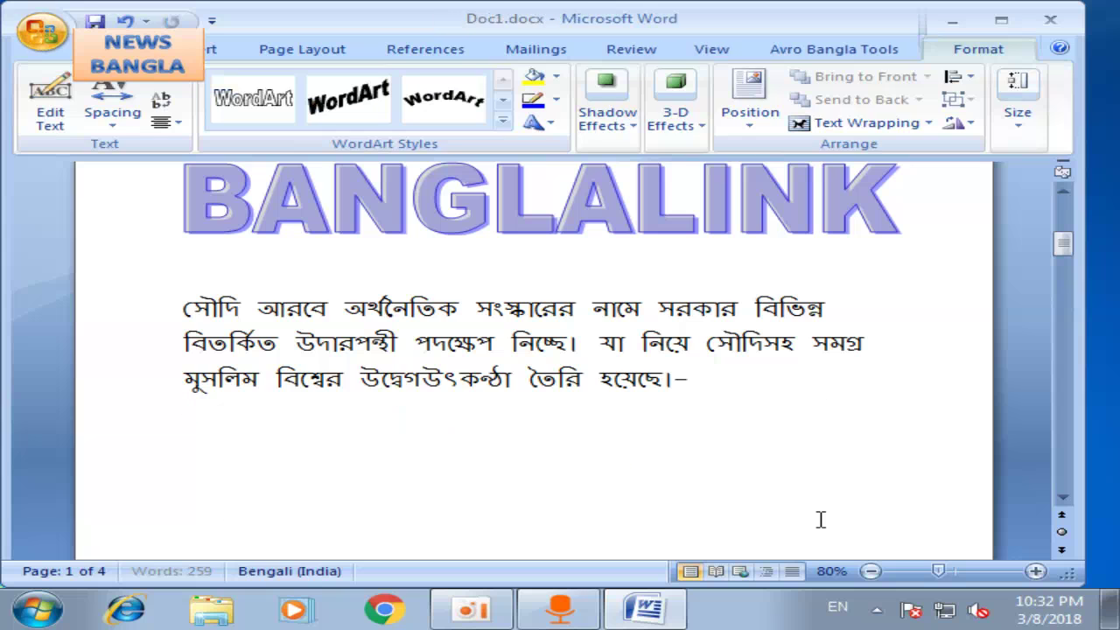
Review the placement of the BANGLA TUNE, BANGLALINK and BANGLADESH WordArt between the paragraphs
{"action": "scroll", "coordinate": [666, 446], "scroll_direction": "down", "scroll_amount": 5}
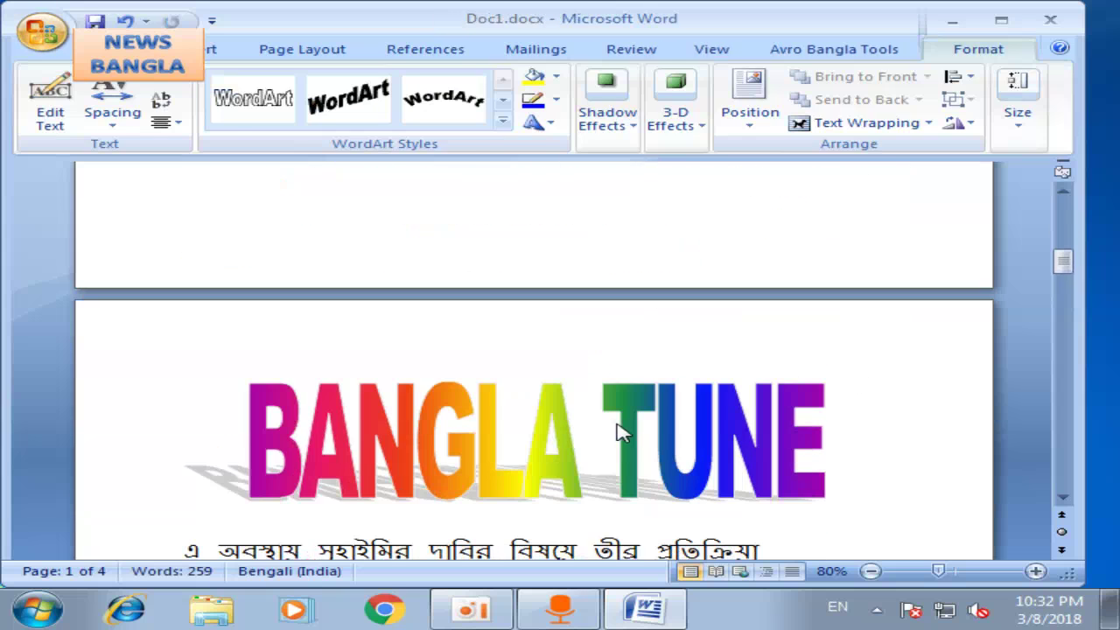
{"action": "scroll", "coordinate": [580, 440], "scroll_direction": "up", "scroll_amount": 10}
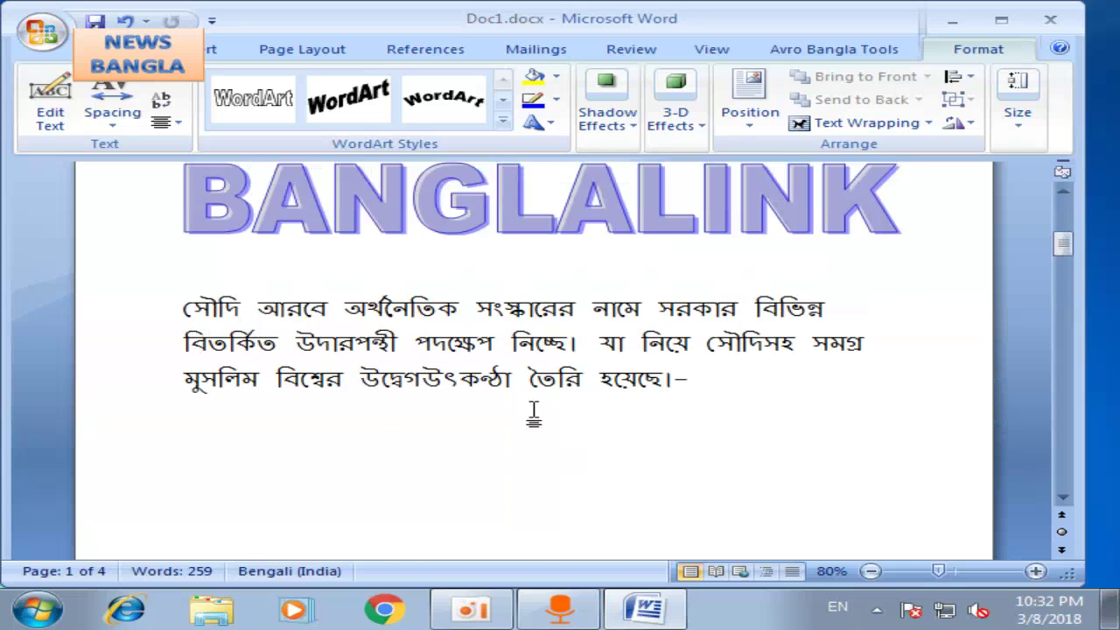
{"action": "scroll", "coordinate": [516, 367], "scroll_direction": "up", "scroll_amount": 3}
{"action": "scroll", "coordinate": [513, 357], "scroll_direction": "down", "scroll_amount": 6}
{"action": "scroll", "coordinate": [513, 345], "scroll_direction": "up", "scroll_amount": 1}
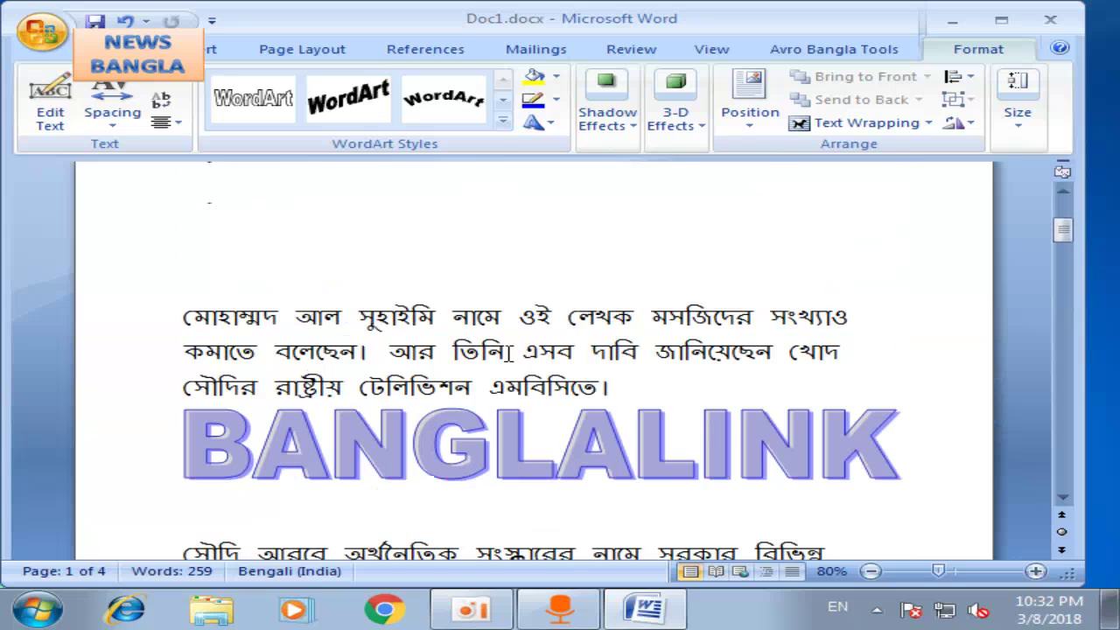
{"action": "left_click", "coordinate": [199, 49]}
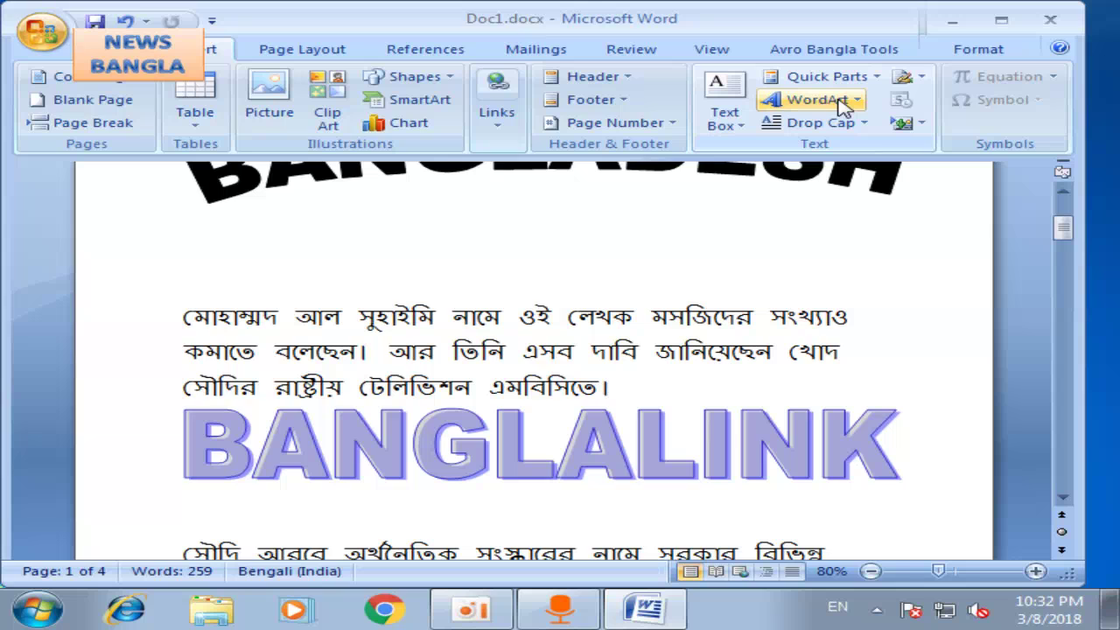
{"action": "scroll", "coordinate": [603, 293], "scroll_direction": "up", "scroll_amount": 3}
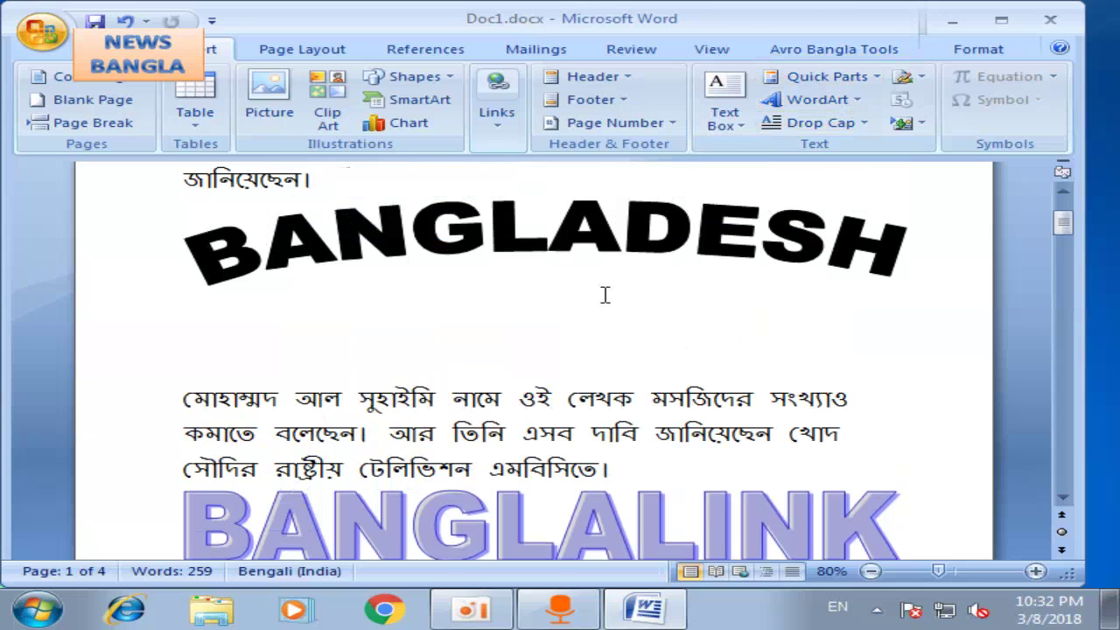